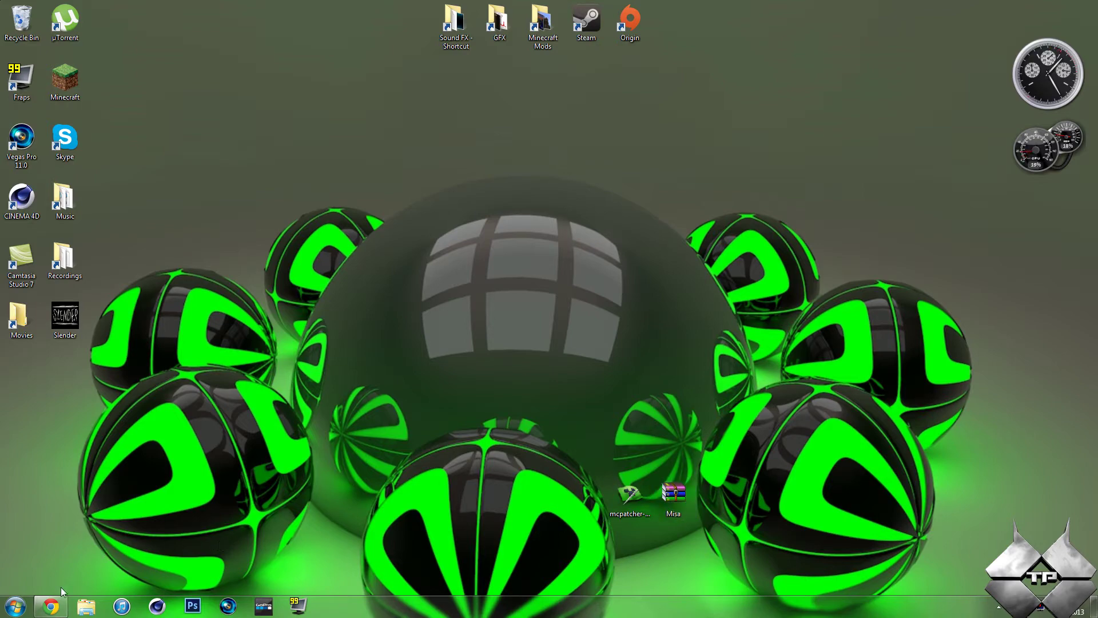
- Switch to Chrome and open the main download, LINK 1, from the forum topic for Misa's Realistic Texture Pack
{"action": "left_click", "coordinate": [51, 606]}
{"action": "left_click", "coordinate": [102, 6]}
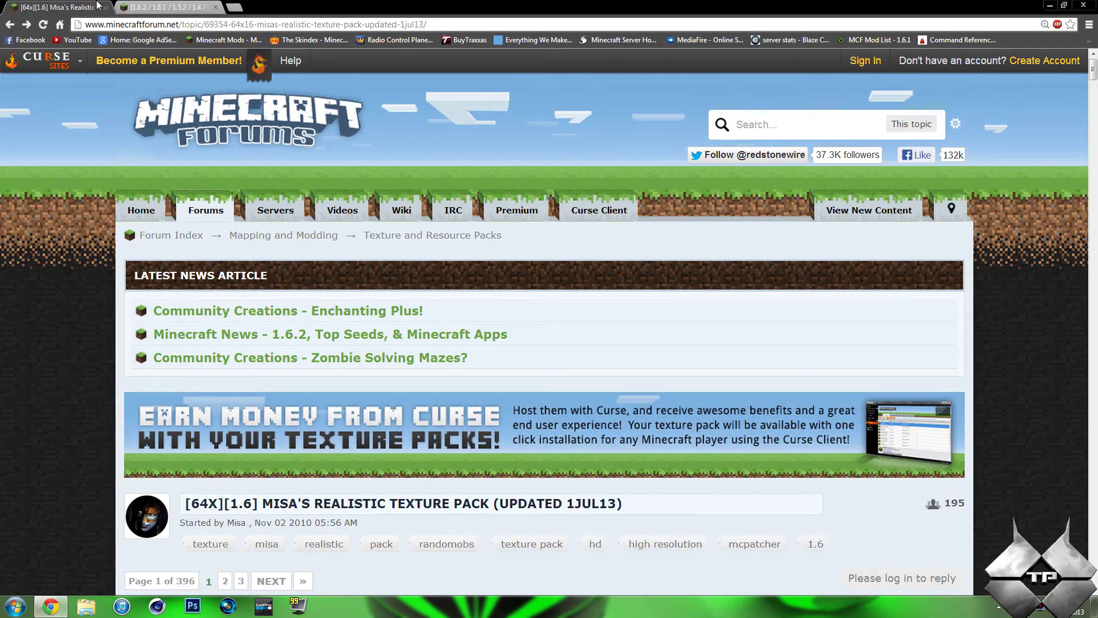
{"action": "scroll", "coordinate": [547, 314], "scroll_direction": "down", "scroll_amount": 8}
{"action": "scroll", "coordinate": [546, 314], "scroll_direction": "down", "scroll_amount": 10}
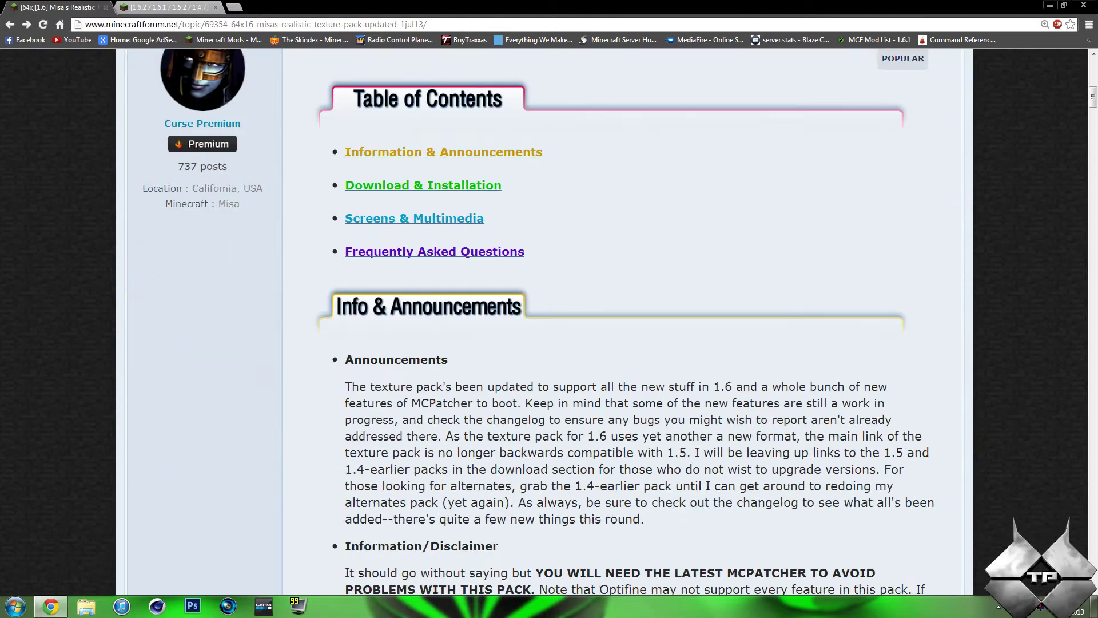
{"action": "scroll", "coordinate": [520, 380], "scroll_direction": "down", "scroll_amount": 8}
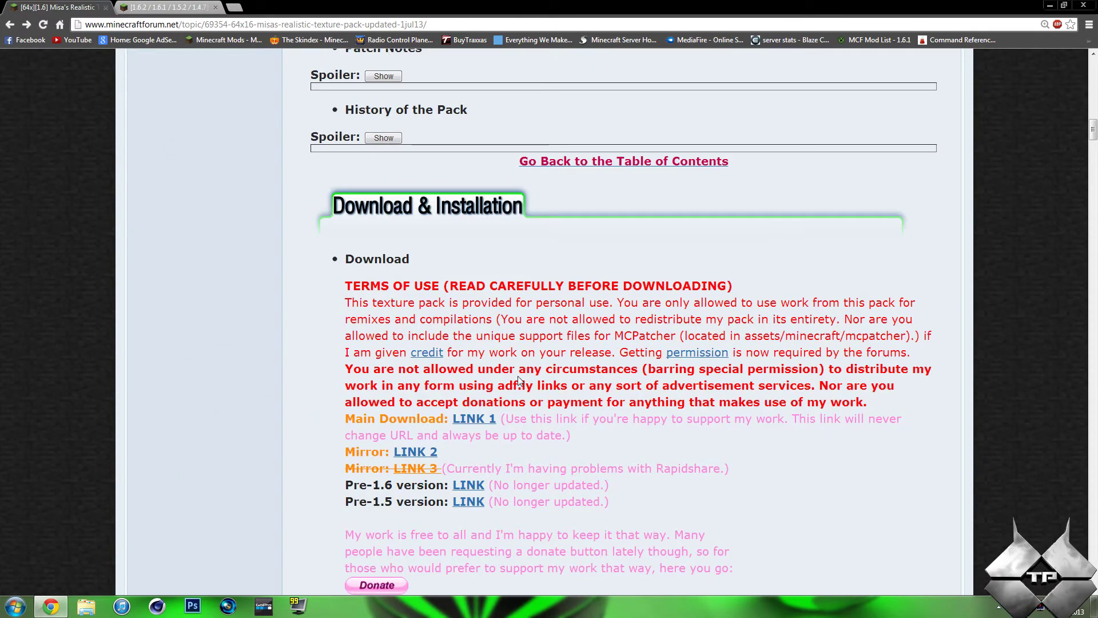
{"action": "scroll", "coordinate": [474, 420], "scroll_direction": "down", "scroll_amount": 1}
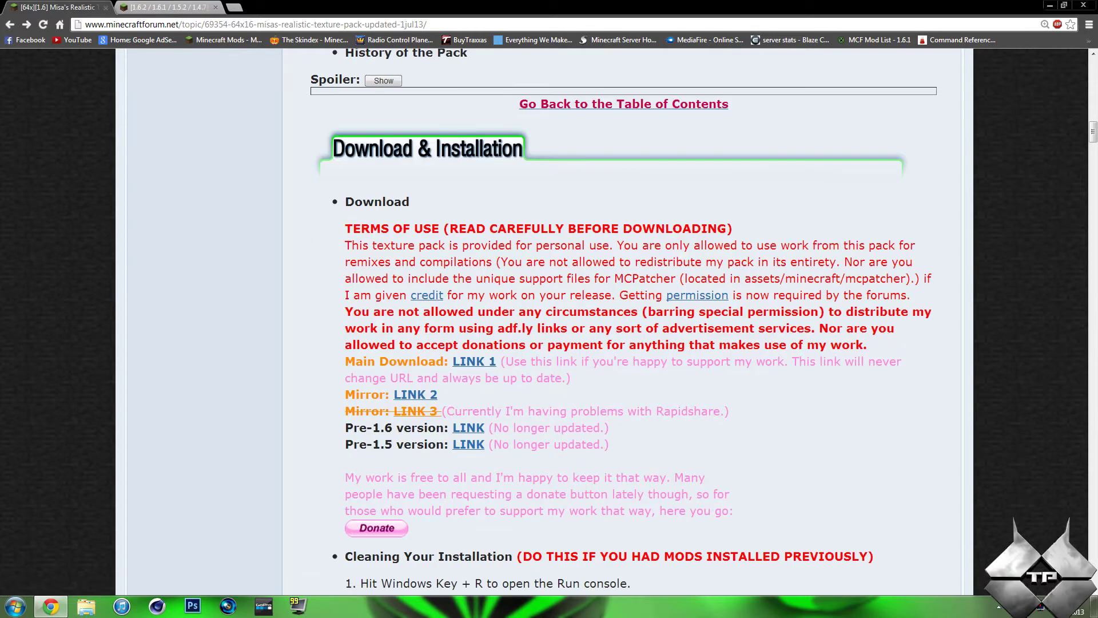
{"action": "left_click", "coordinate": [484, 367]}
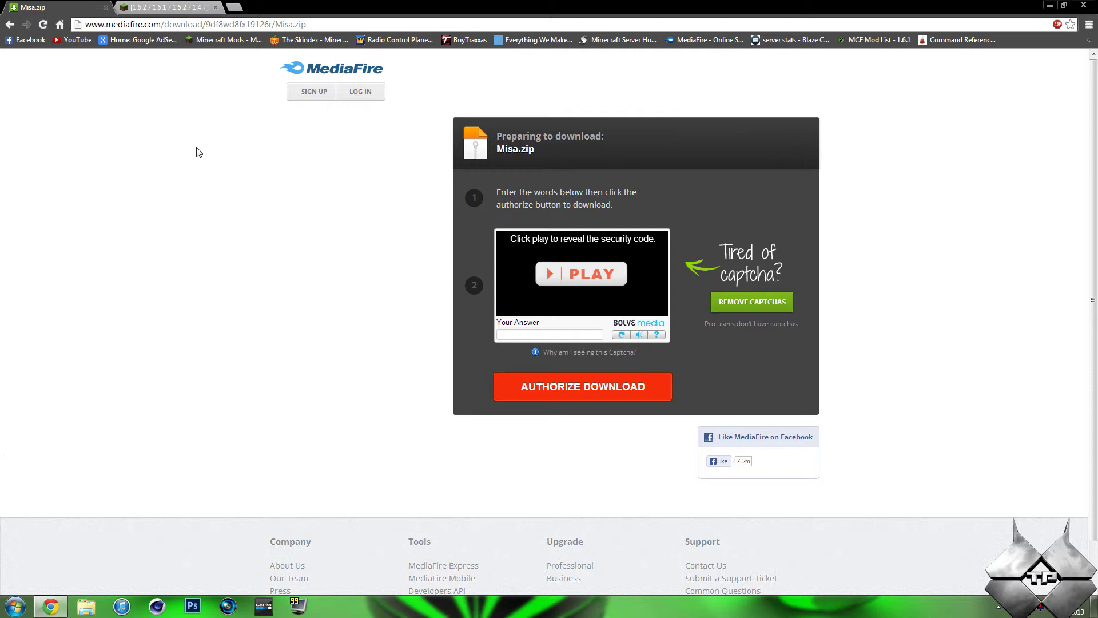
- Return to the texture pack topic, review the Windows downloads for Minecraft 1.6 in the MCPatcher HD Fix topic, and close the browser
{"action": "left_click", "coordinate": [9, 24]}
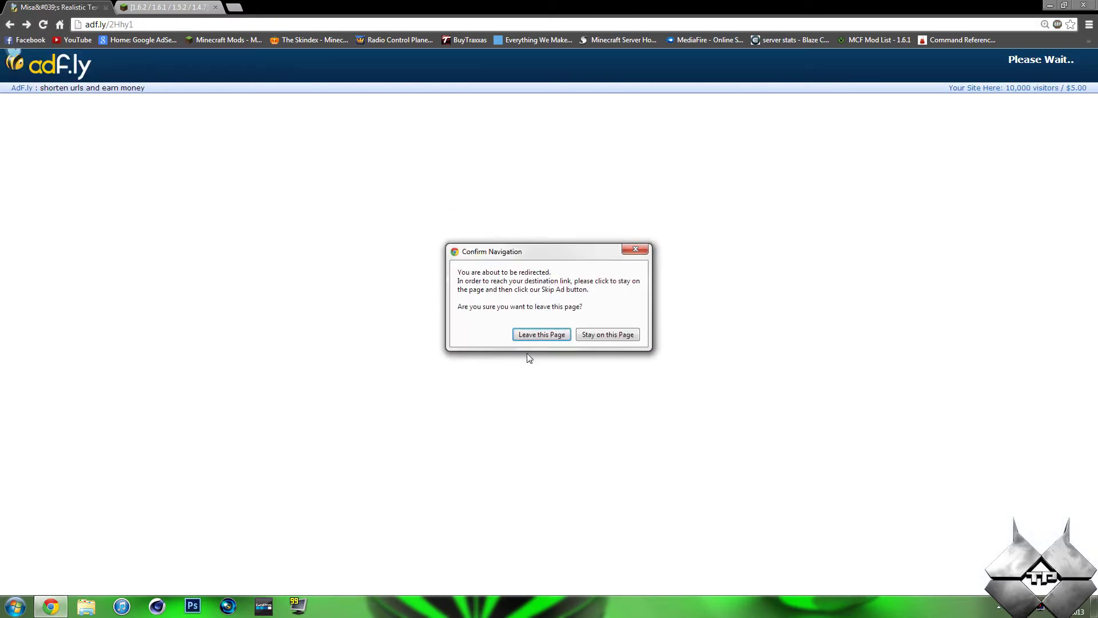
{"action": "left_click", "coordinate": [541, 337]}
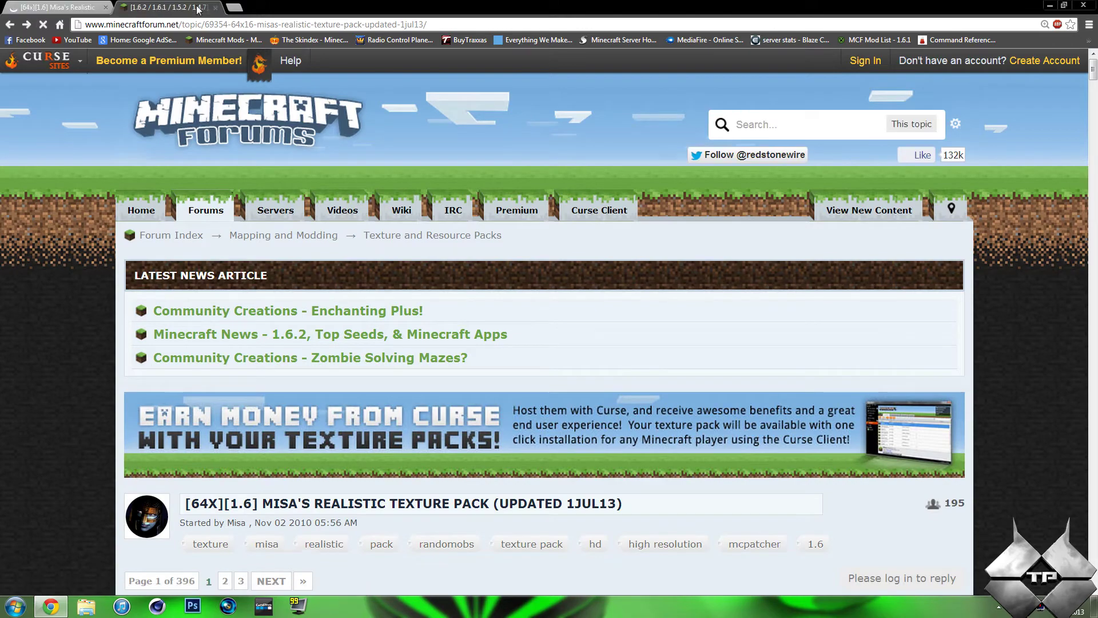
{"action": "left_click", "coordinate": [195, 7]}
{"action": "scroll", "coordinate": [719, 306], "scroll_direction": "down", "scroll_amount": 3}
{"action": "scroll", "coordinate": [726, 329], "scroll_direction": "down", "scroll_amount": 1}
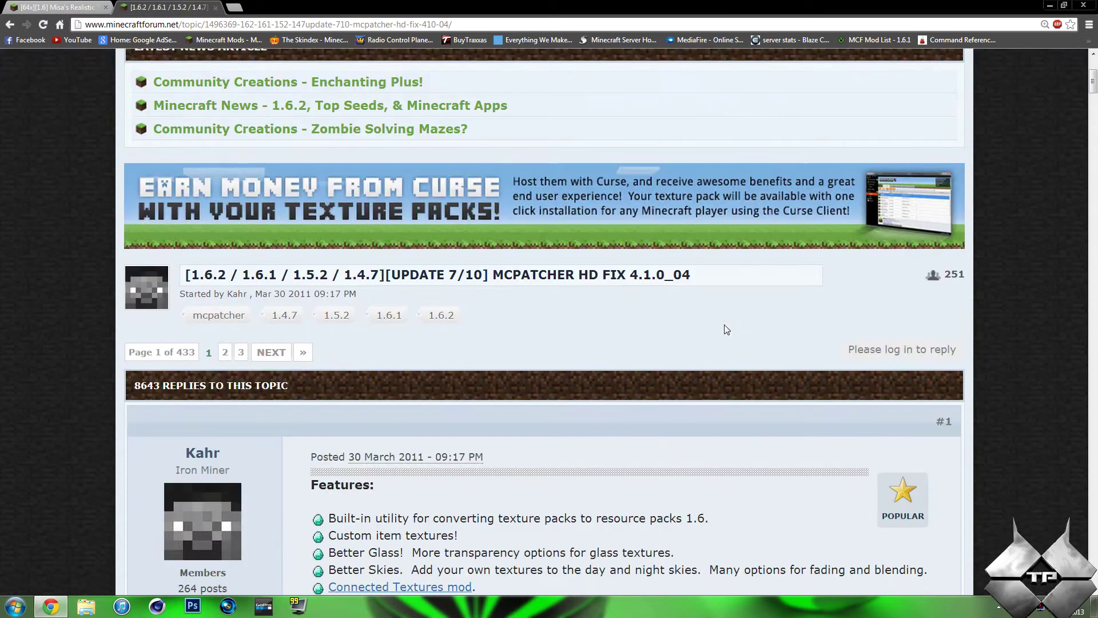
{"action": "scroll", "coordinate": [726, 329], "scroll_direction": "down", "scroll_amount": 11}
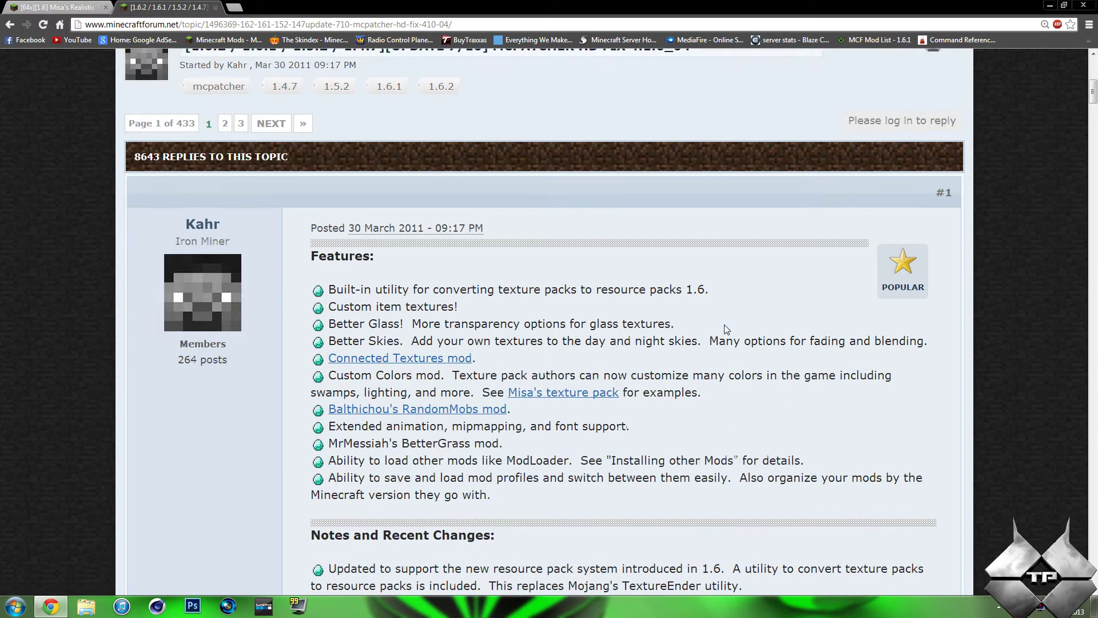
{"action": "scroll", "coordinate": [542, 318], "scroll_direction": "down", "scroll_amount": 1}
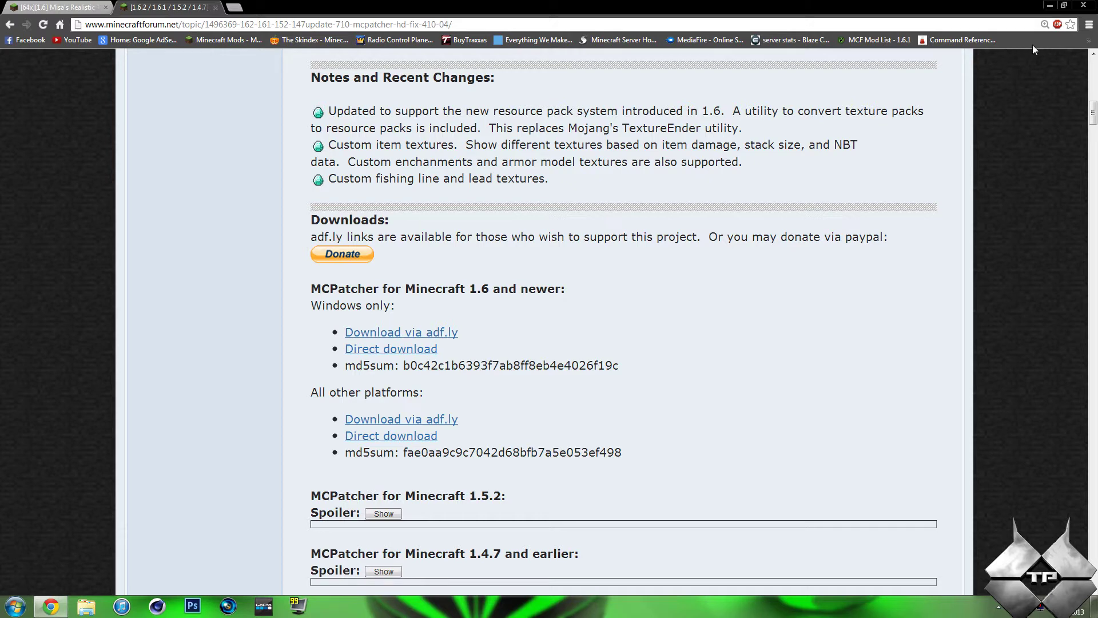
{"action": "left_click", "coordinate": [1085, 7]}
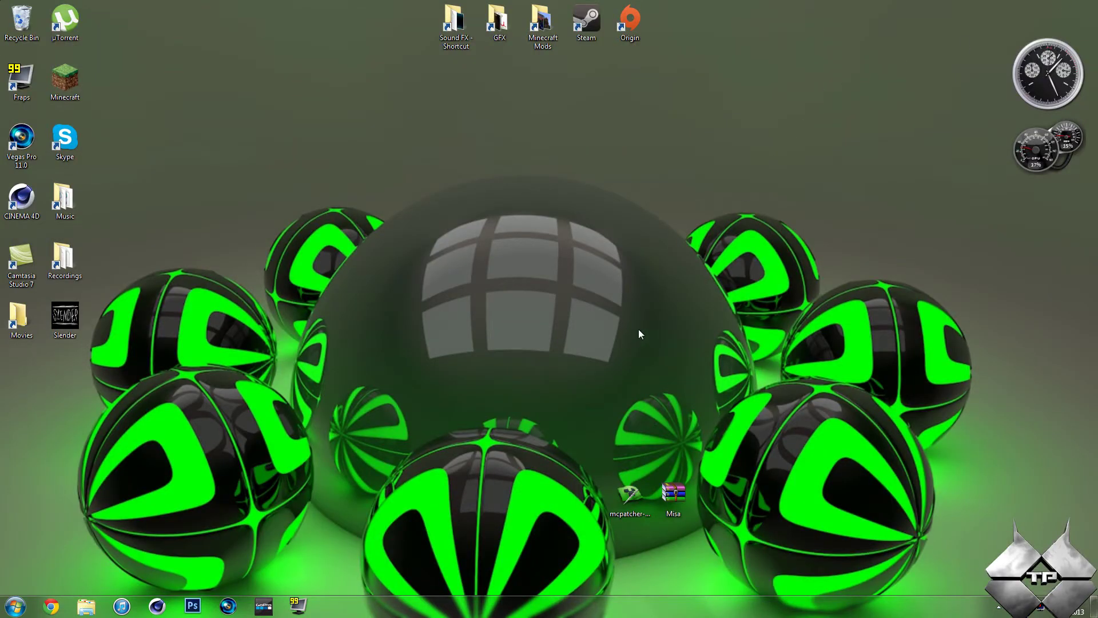
- Launch MCPatcher from the desktop and view the descriptions of Extended HD, Random Mobs, Custom Colors and Connected Textures
{"action": "double_click", "coordinate": [632, 499]}
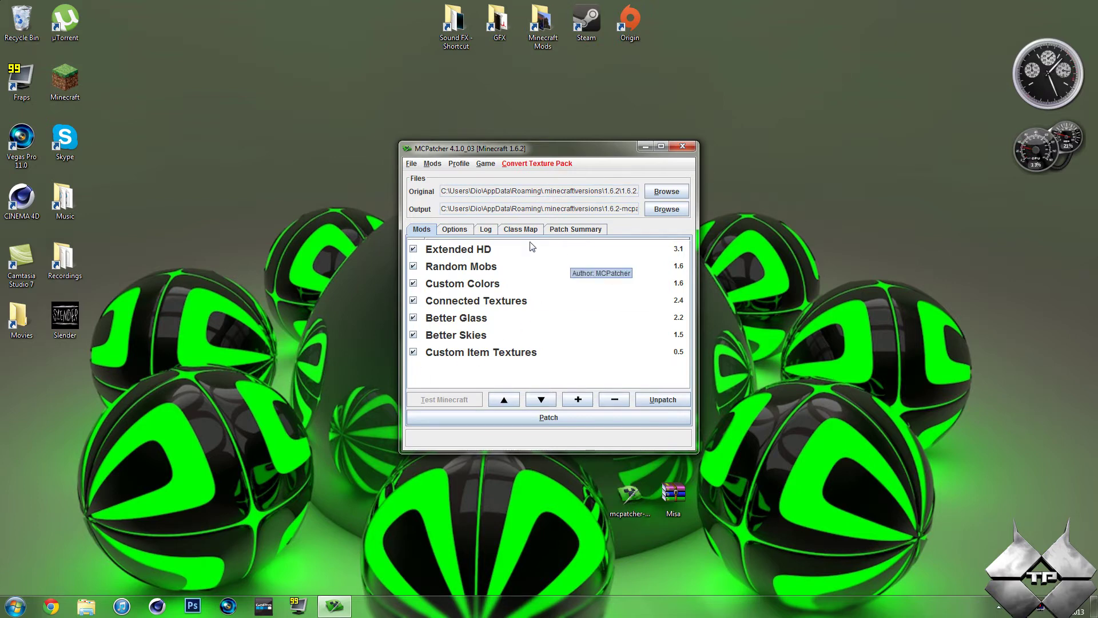
{"action": "left_click", "coordinate": [501, 253]}
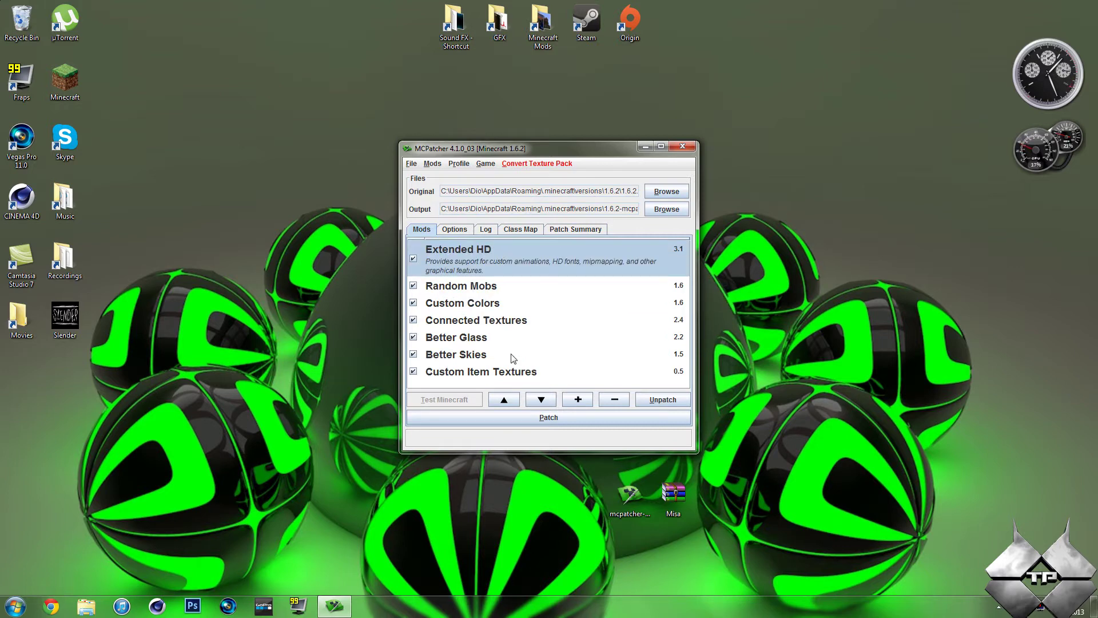
{"action": "left_click", "coordinate": [491, 290]}
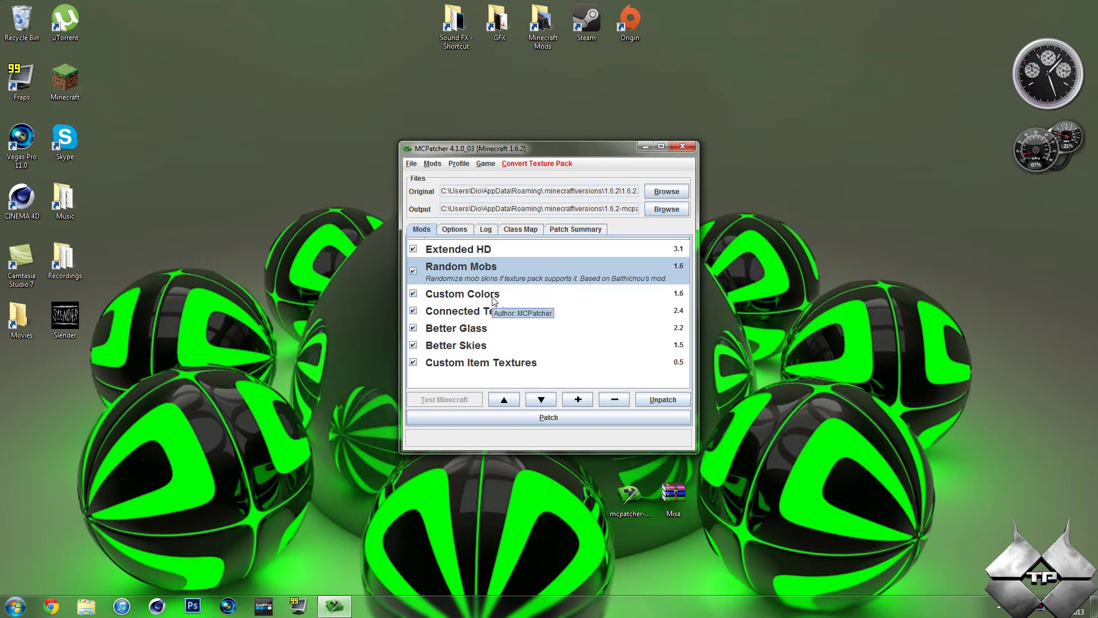
{"action": "left_click", "coordinate": [494, 297]}
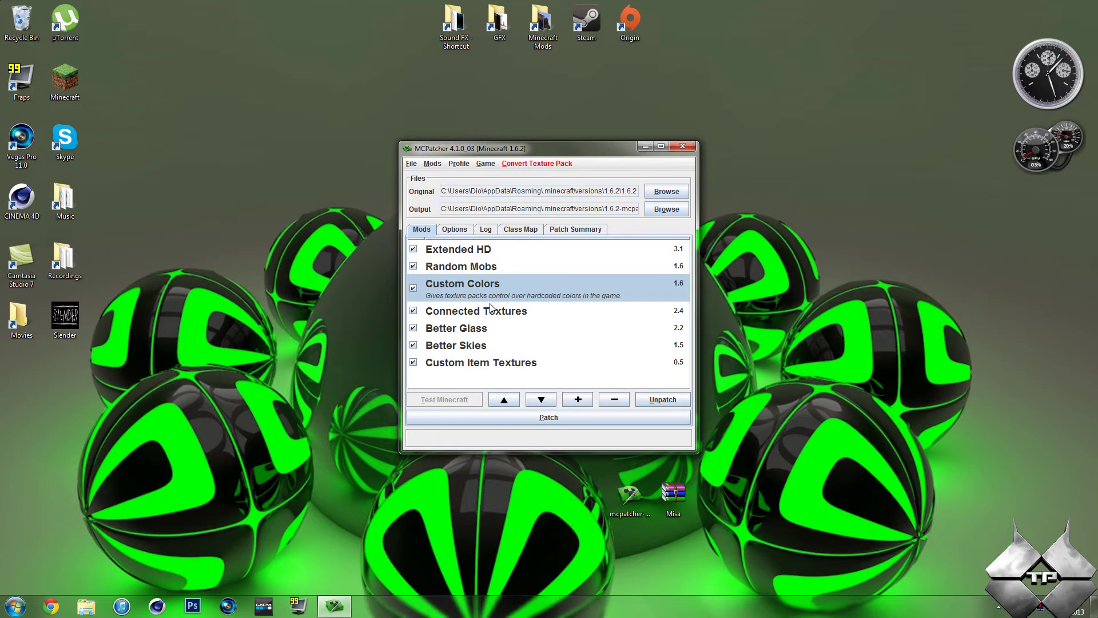
{"action": "left_click", "coordinate": [457, 312]}
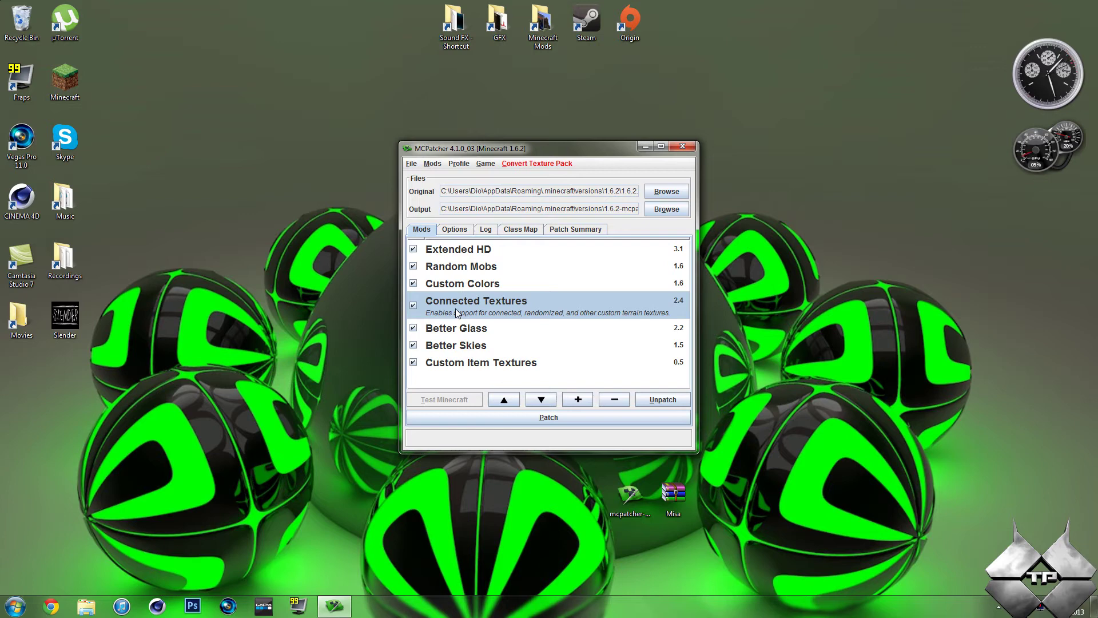
- Disable the Connected Textures and Better Glass mods, patch Minecraft with the remaining mods, and close MCPatcher
{"action": "left_click", "coordinate": [413, 305]}
{"action": "left_click", "coordinate": [495, 330]}
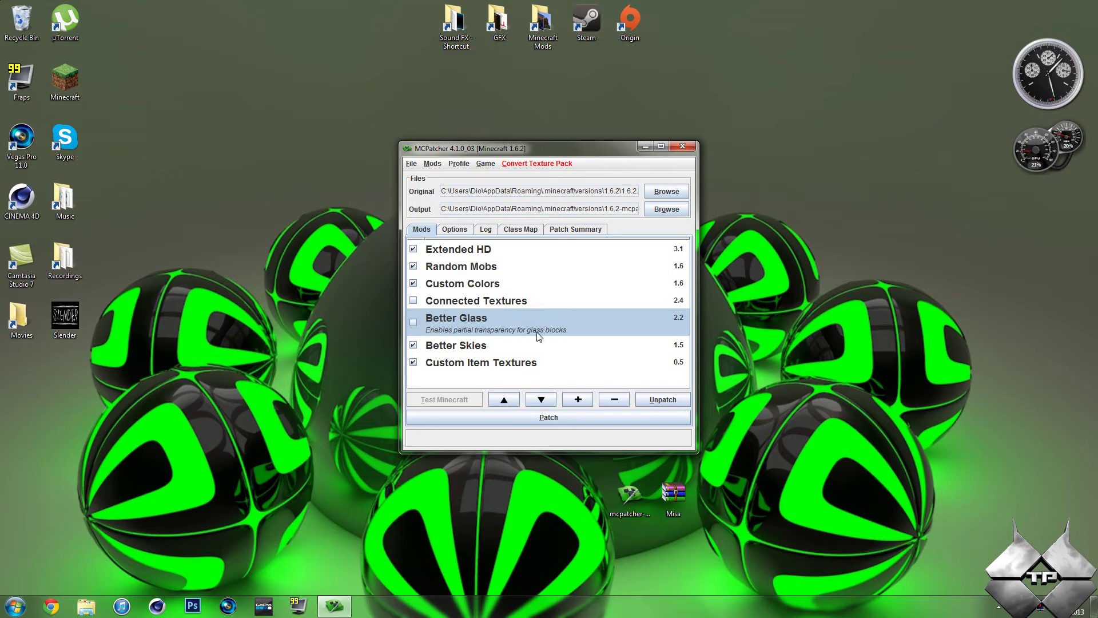
{"action": "left_click", "coordinate": [487, 343]}
{"action": "left_click", "coordinate": [493, 366]}
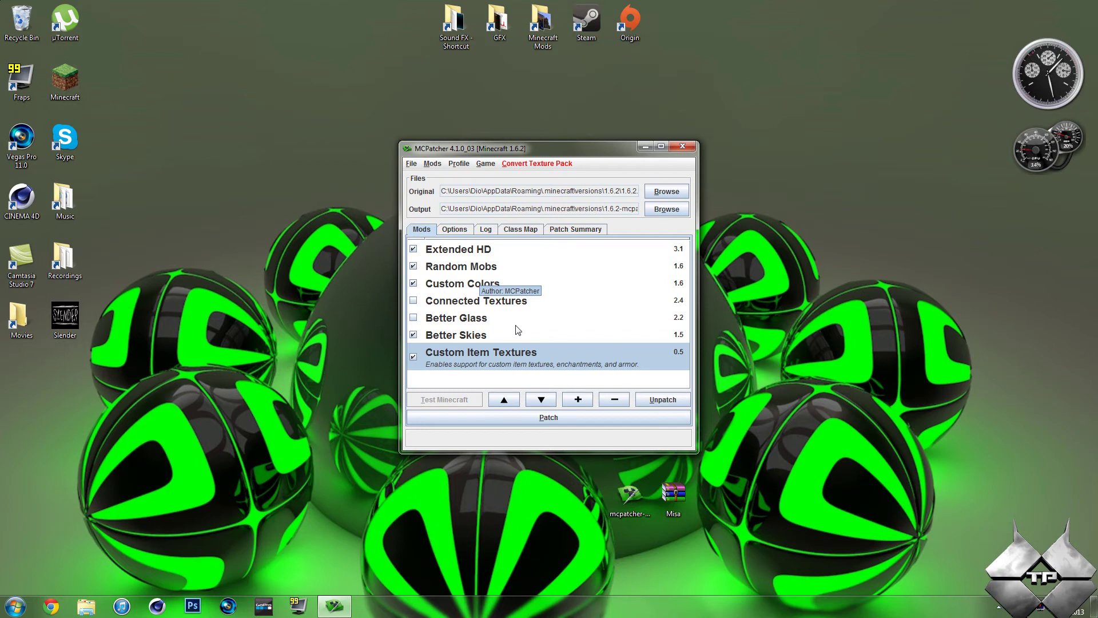
{"action": "left_click", "coordinate": [553, 420]}
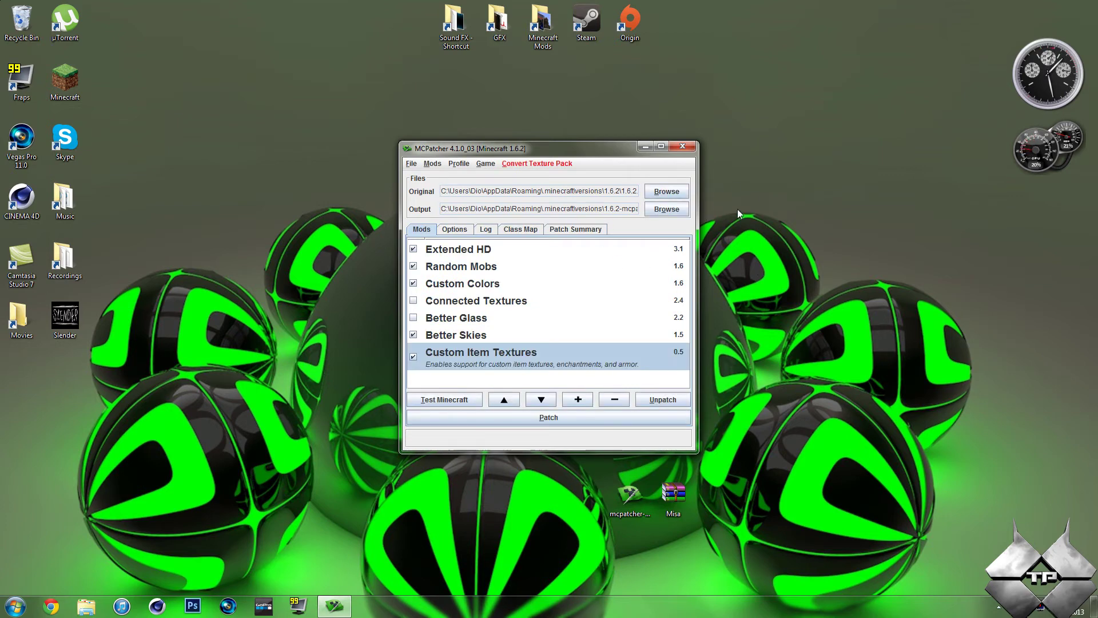
{"action": "left_click", "coordinate": [681, 148]}
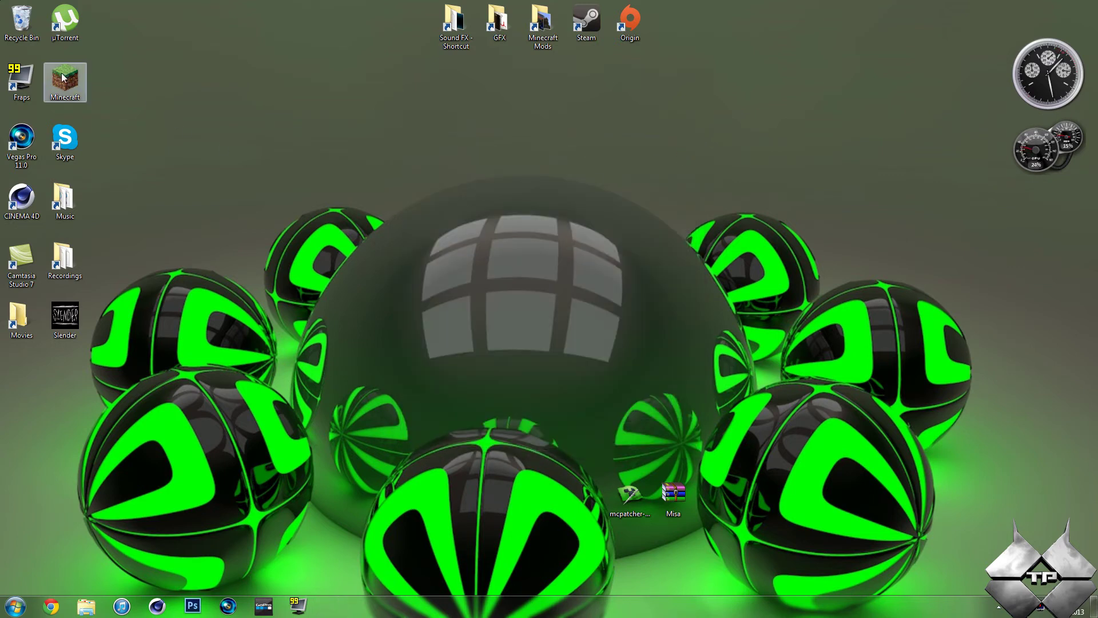
- Open the Minecraft launcher and save the current profile with its version set to release 1.6.2-mcpatcher
{"action": "double_click", "coordinate": [68, 79]}
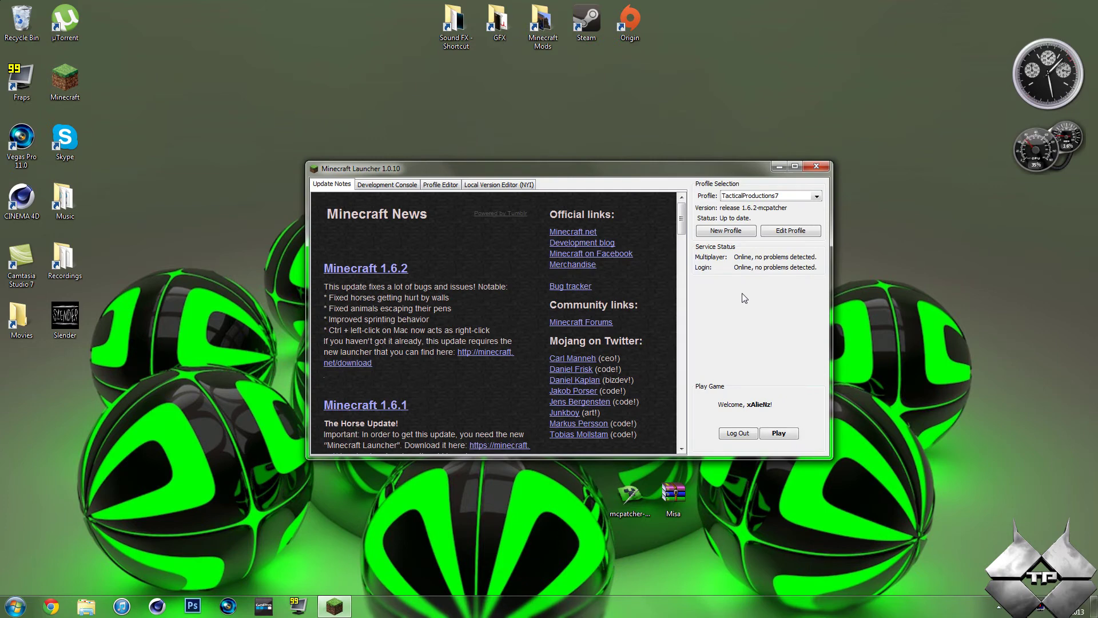
{"action": "left_click", "coordinate": [792, 231]}
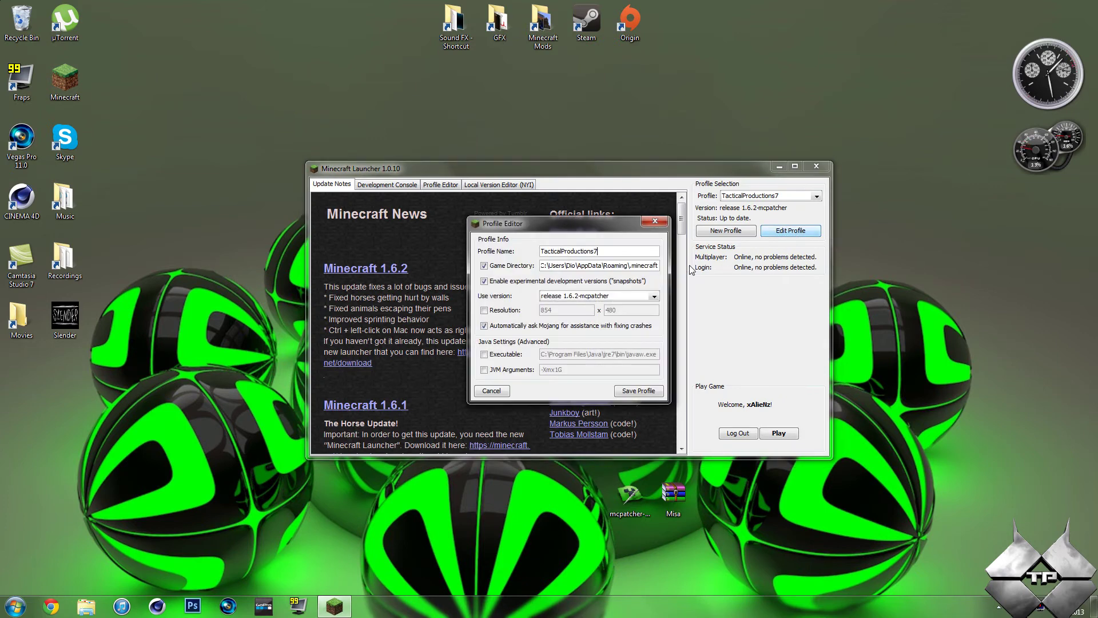
{"action": "left_click", "coordinate": [639, 298]}
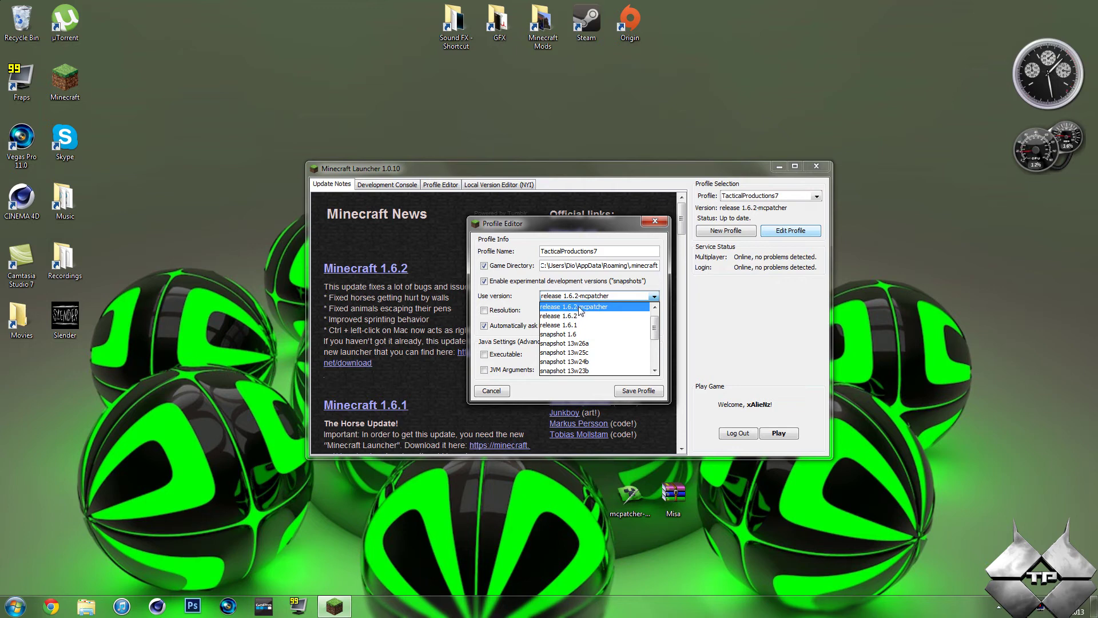
{"action": "left_click", "coordinate": [613, 310]}
{"action": "left_click", "coordinate": [638, 390]}
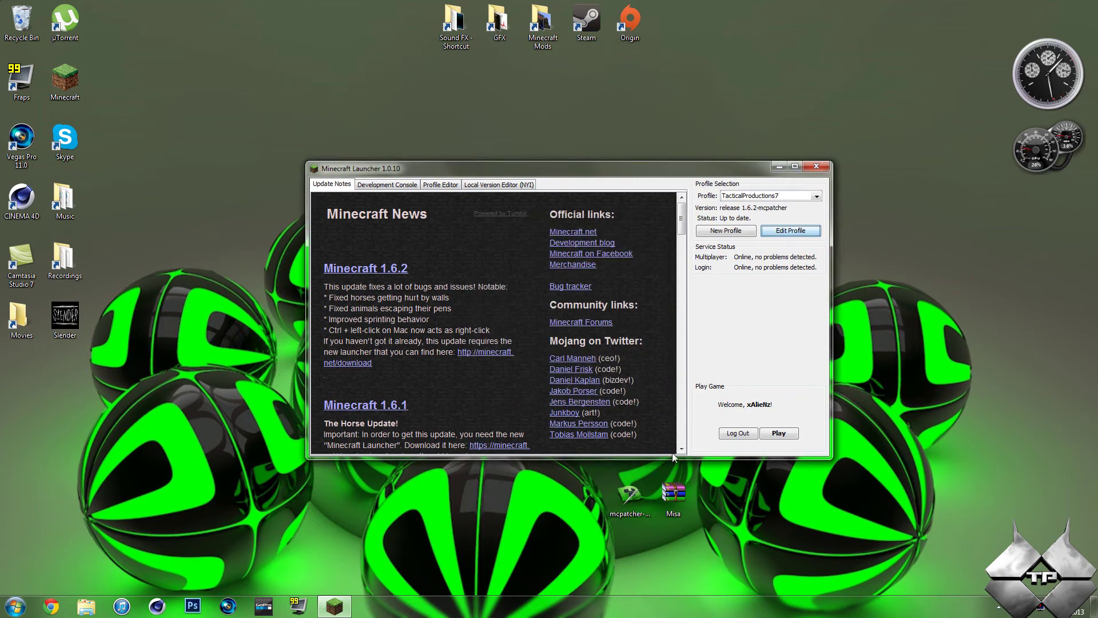
- Start Minecraft with the patched profile and maximize the game window
{"action": "left_click", "coordinate": [782, 437]}
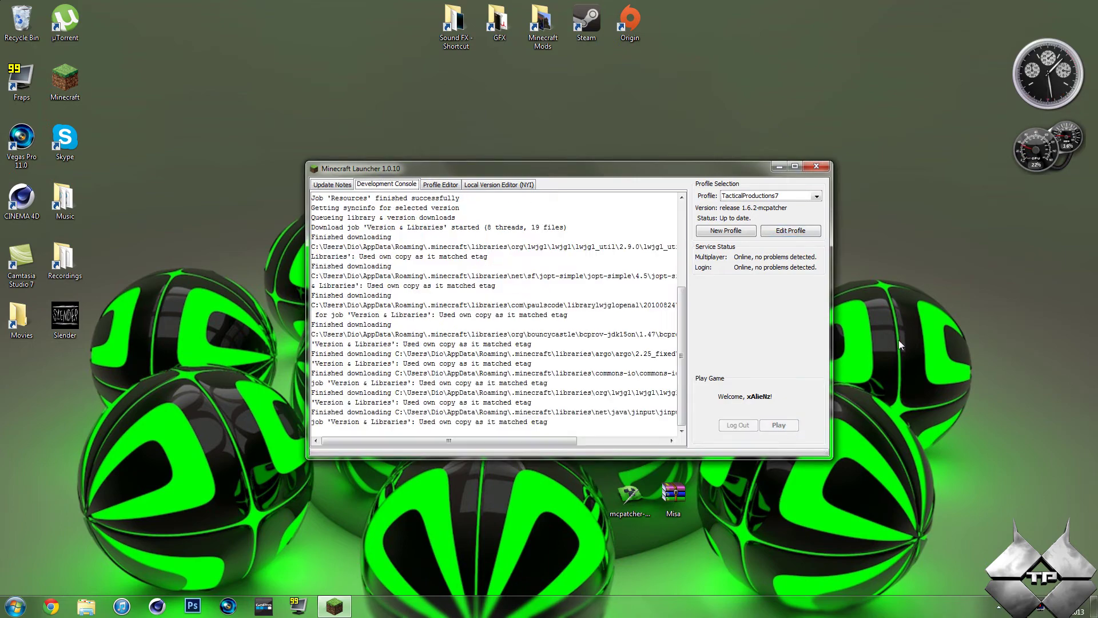
{"action": "left_click", "coordinate": [816, 166]}
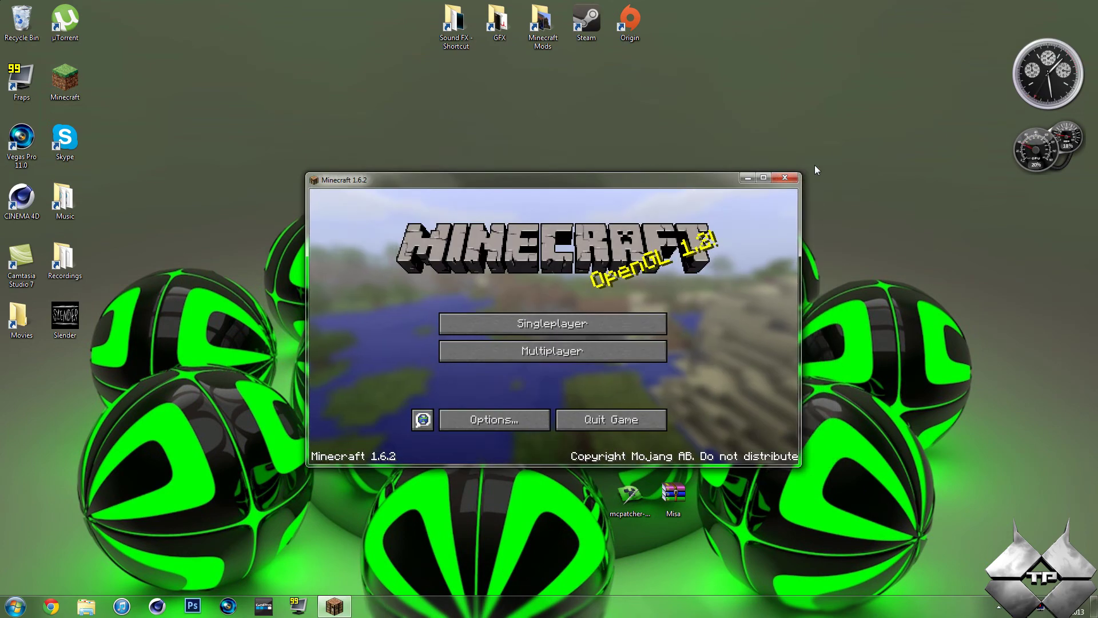
{"action": "left_click", "coordinate": [763, 177]}
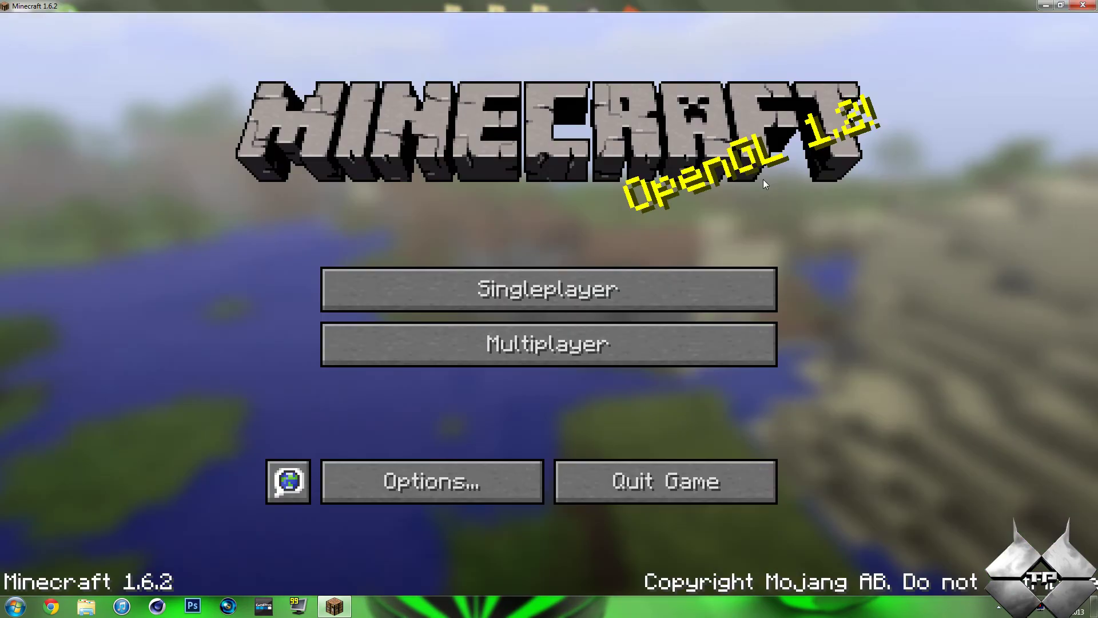
{"action": "left_click", "coordinate": [445, 482]}
{"action": "left_click", "coordinate": [386, 457]}
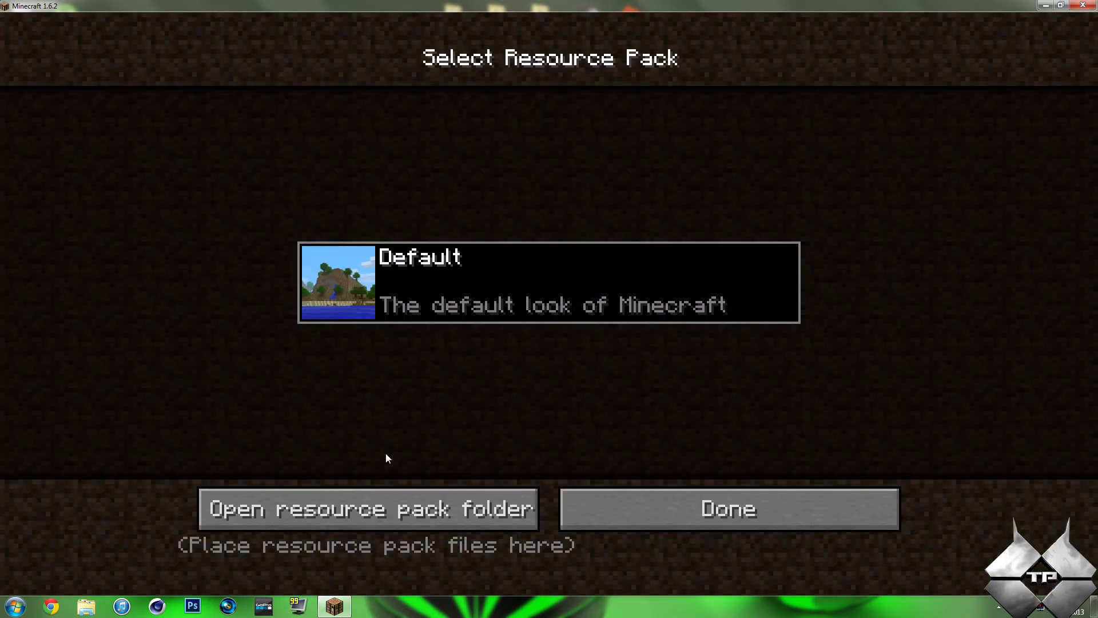
{"action": "left_click", "coordinate": [757, 514]}
{"action": "left_click", "coordinate": [576, 513]}
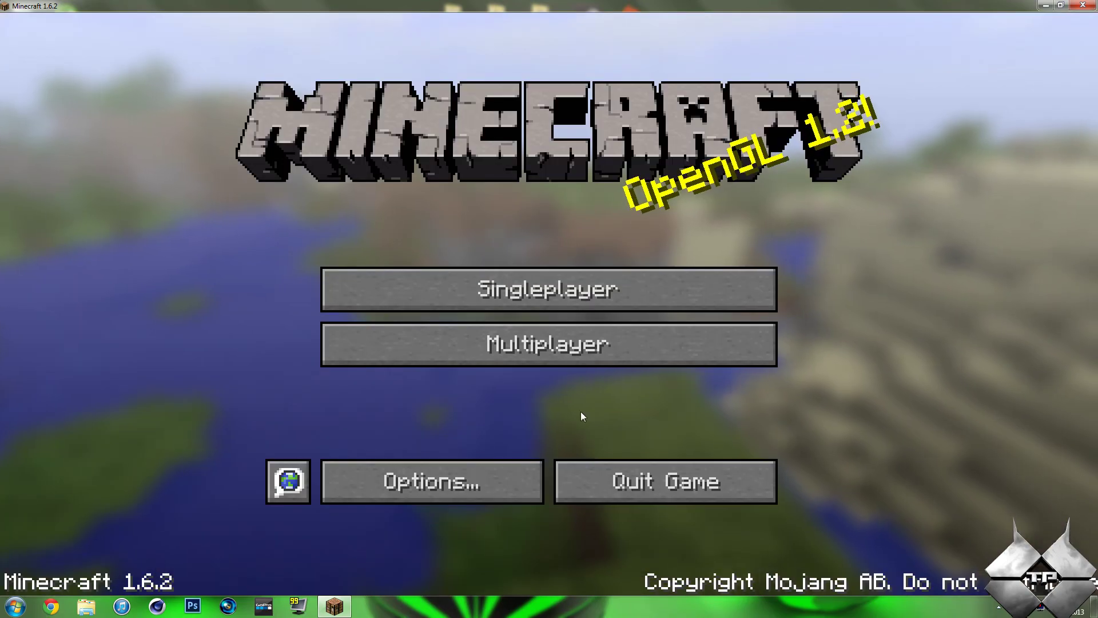
- Load the singleplayer world "Beautiful wonderland"
{"action": "left_click", "coordinate": [531, 297]}
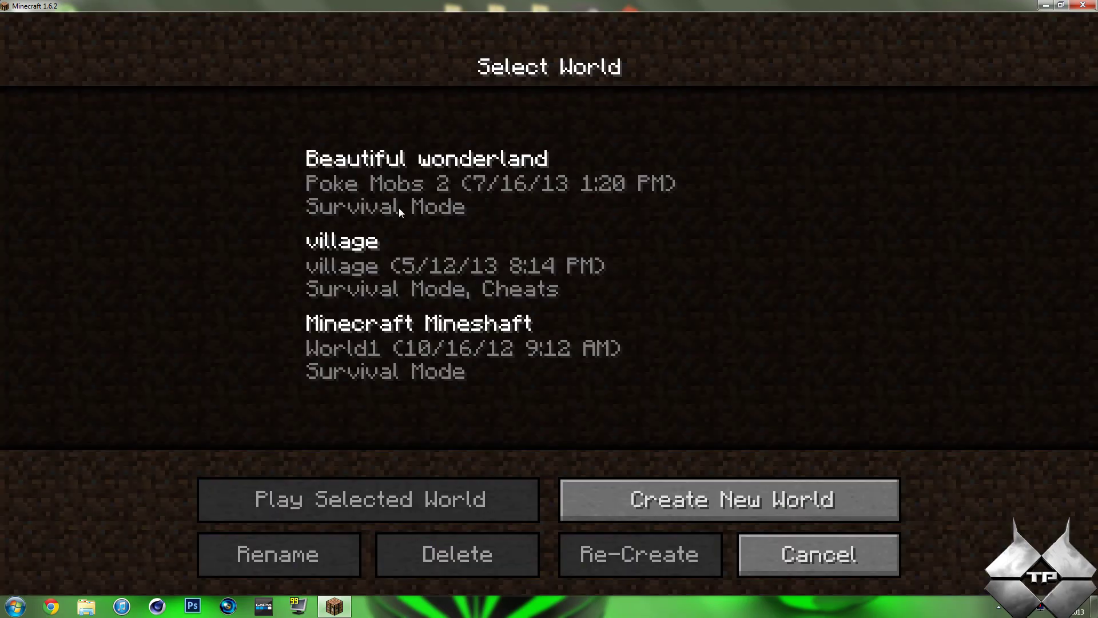
{"action": "left_click", "coordinate": [396, 166]}
{"action": "left_click", "coordinate": [391, 481]}
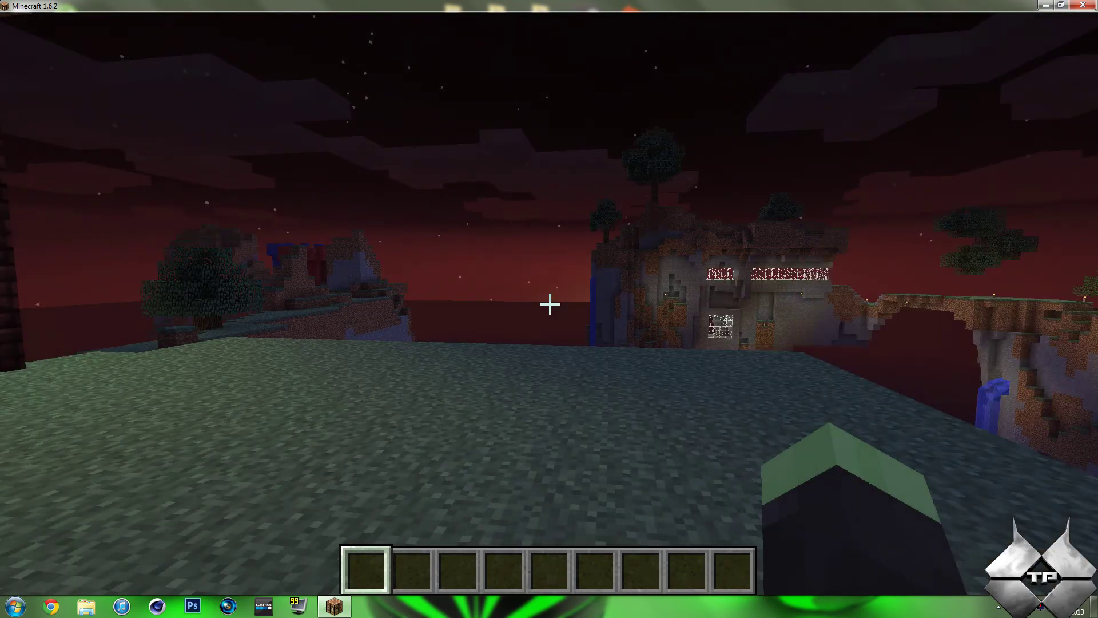
- Pause the game and open the resource pack folder from the resource pack selection screen
{"action": "key", "text": "Escape"}
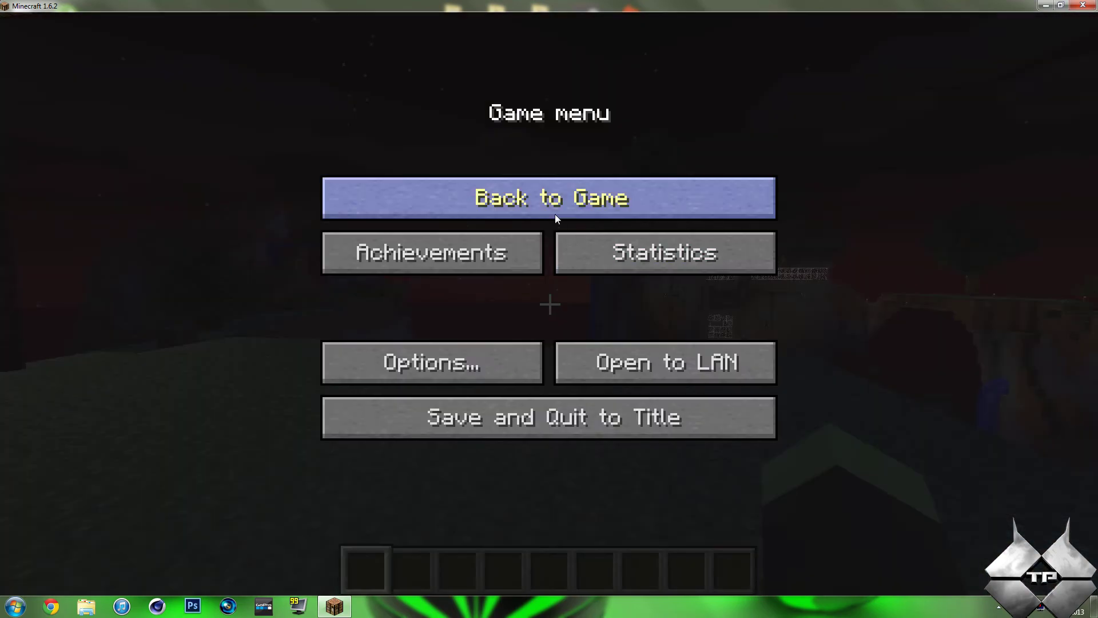
{"action": "left_click", "coordinate": [434, 363]}
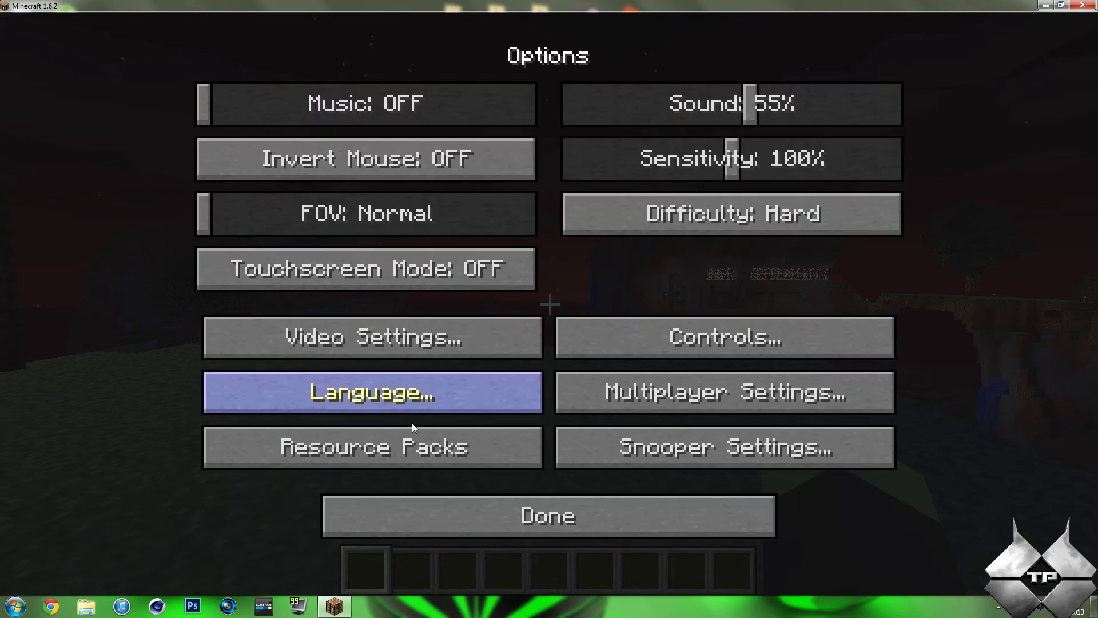
{"action": "left_click", "coordinate": [408, 441]}
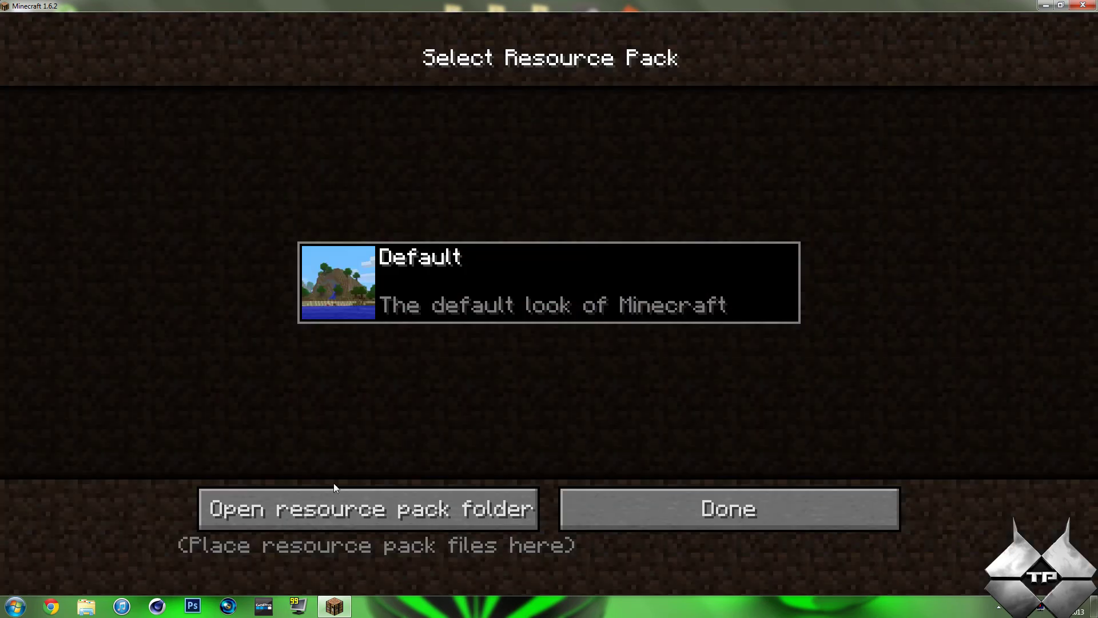
{"action": "left_click", "coordinate": [343, 506]}
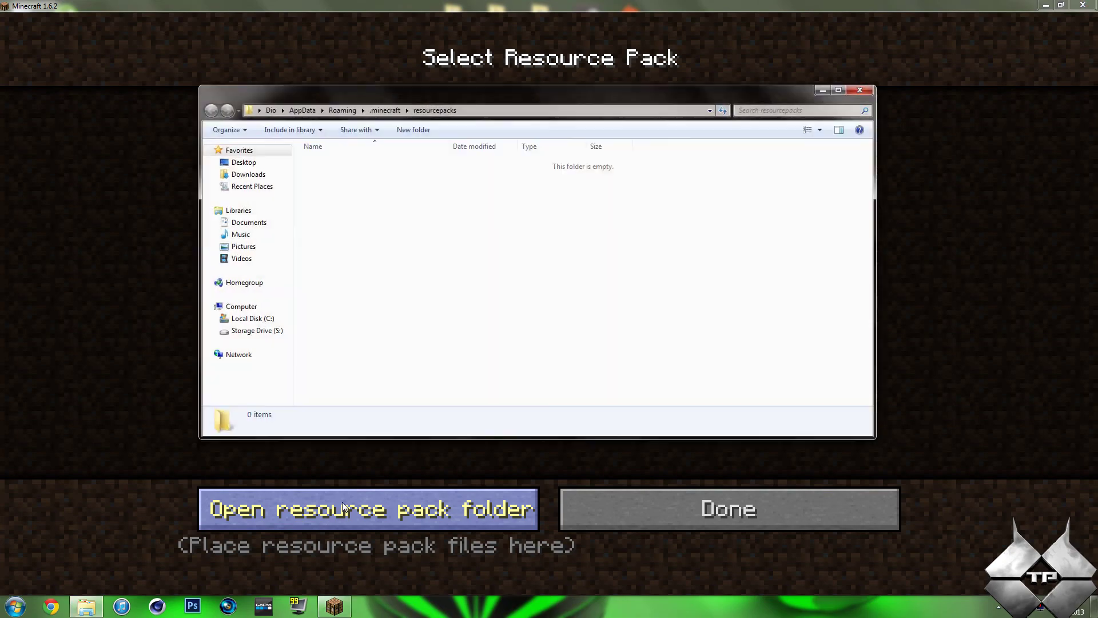
- Move the Misa ZIP archive from the desktop into the resourcepacks folder and close the folder window
{"action": "left_click", "coordinate": [1045, 5]}
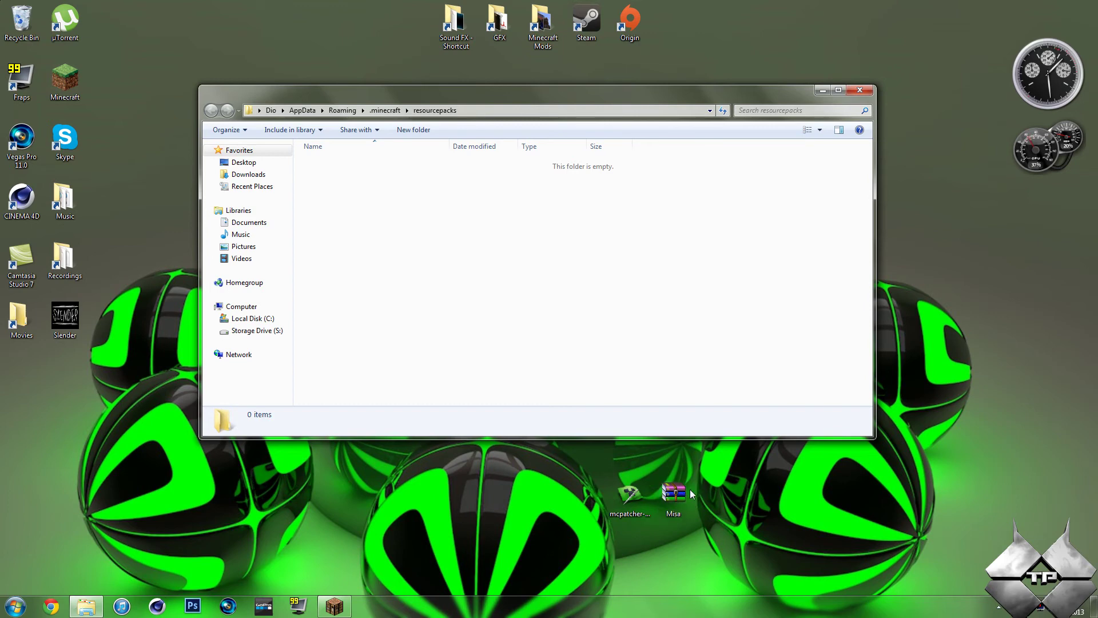
{"action": "left_click_drag", "start_coordinate": [677, 495], "coordinate": [444, 276]}
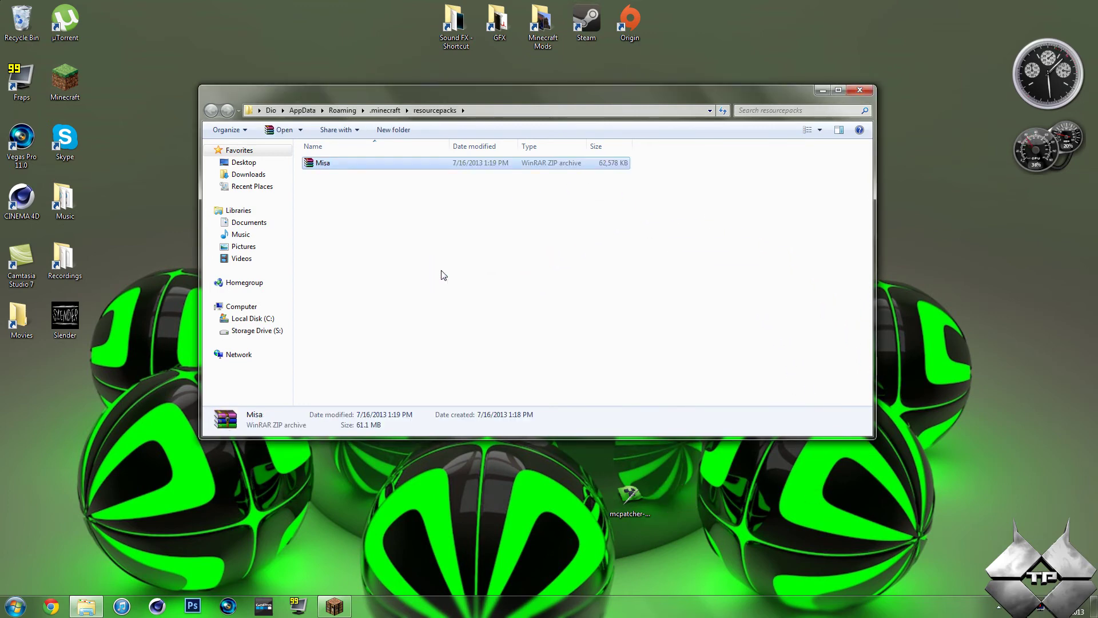
{"action": "left_click", "coordinate": [860, 90]}
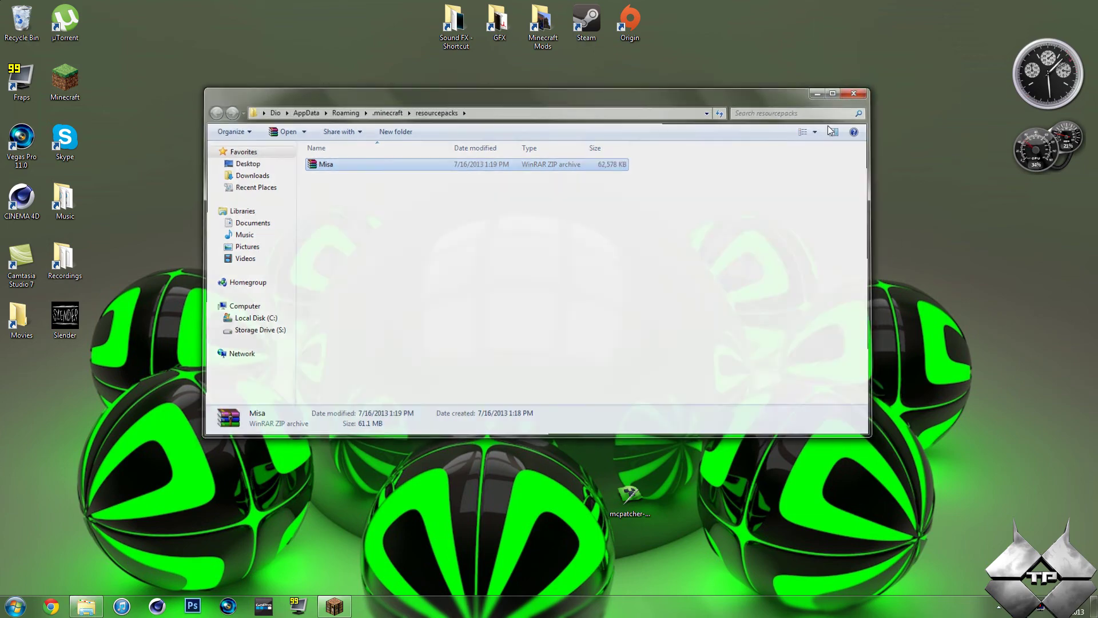
- Switch back to Minecraft, apply the Misa.zip resource pack and leave the options
{"action": "left_click", "coordinate": [334, 606]}
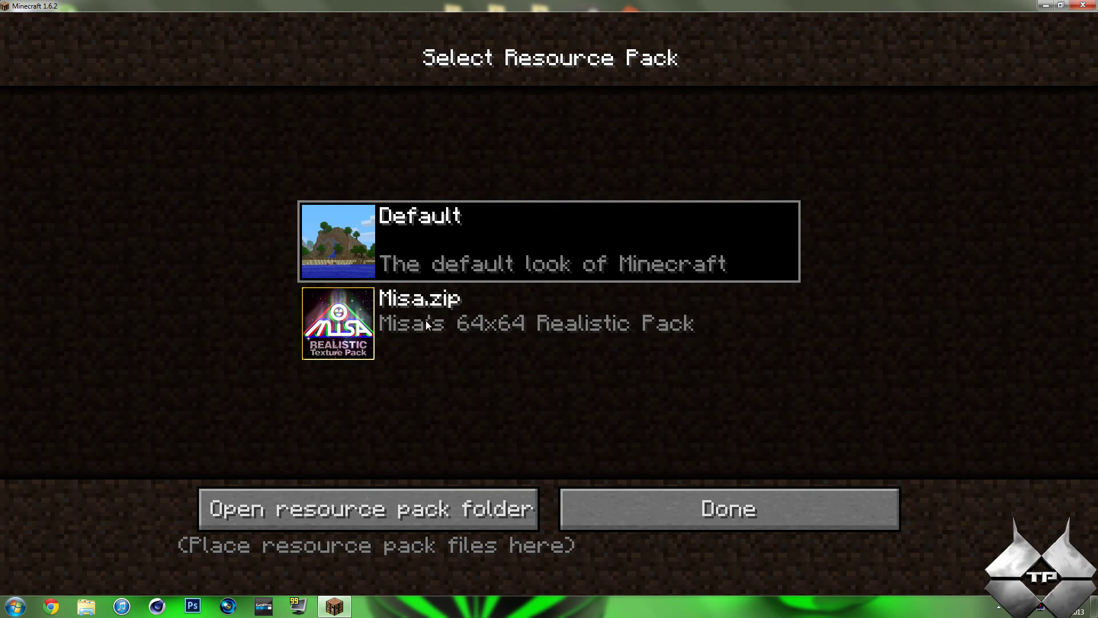
{"action": "left_click", "coordinate": [363, 333]}
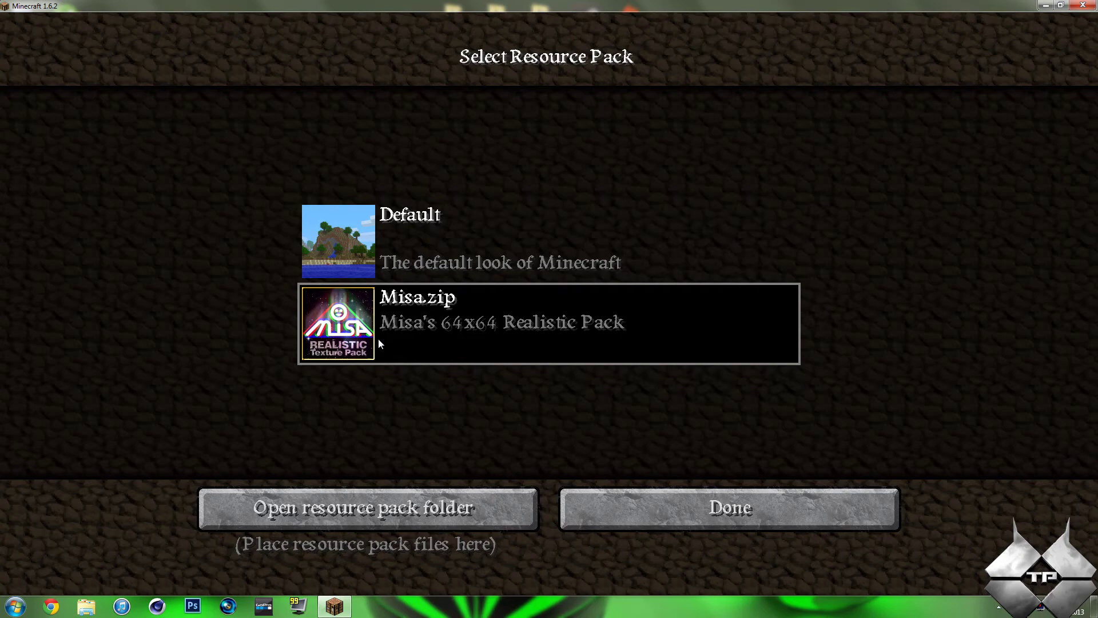
{"action": "left_click", "coordinate": [673, 499]}
{"action": "left_click", "coordinate": [575, 515]}
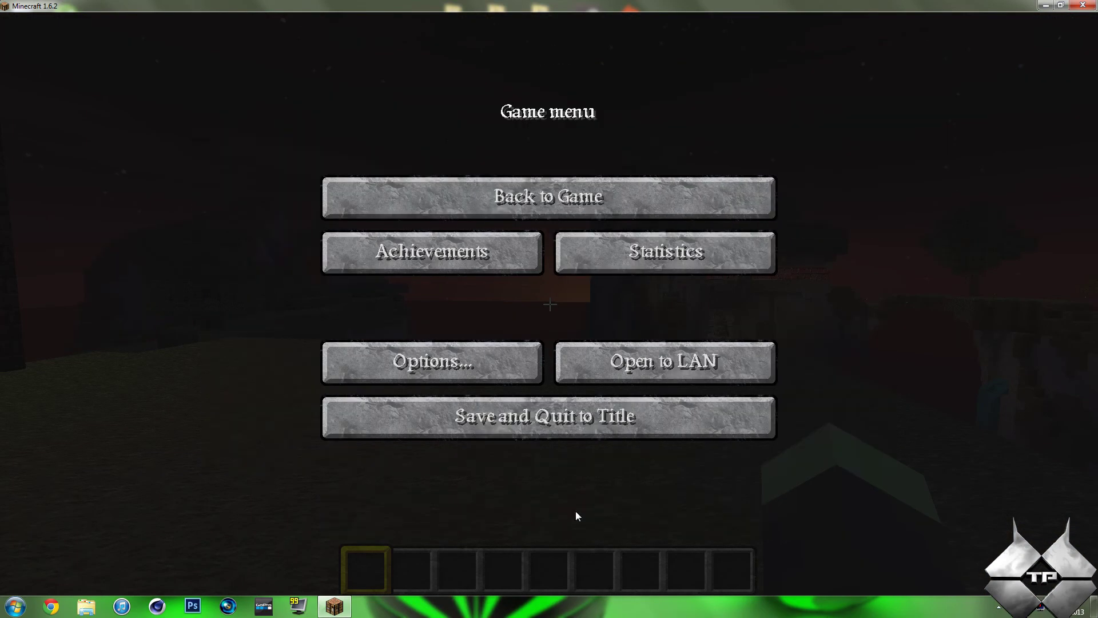
- Resume the world and walk around the buildings and grassland to examine the new textures
{"action": "left_click", "coordinate": [505, 213]}
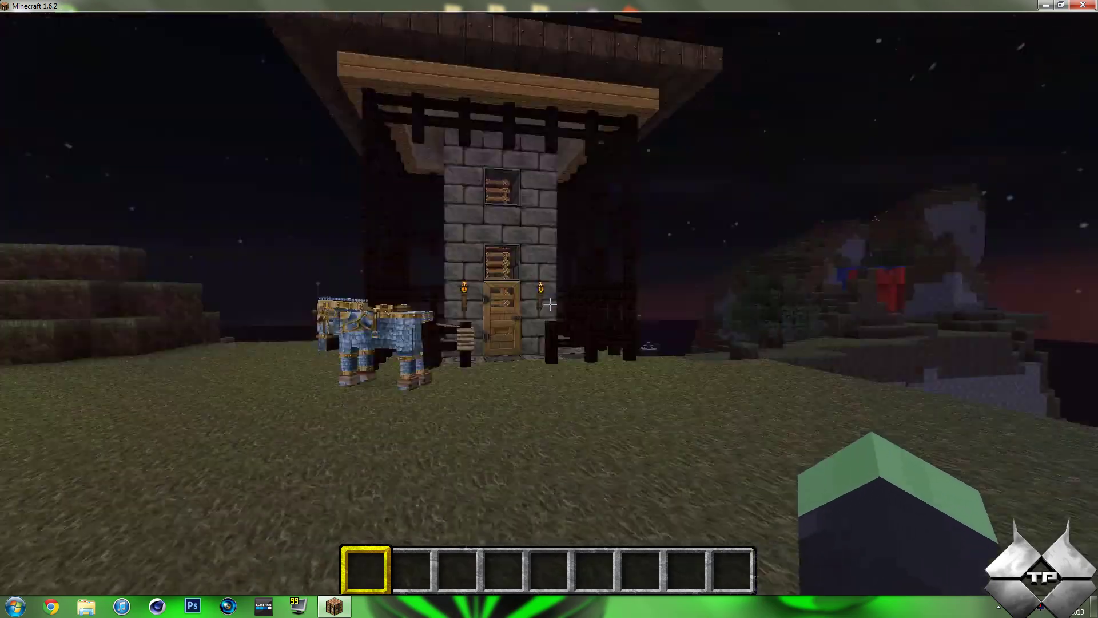
{"action": "key", "text": "w"}
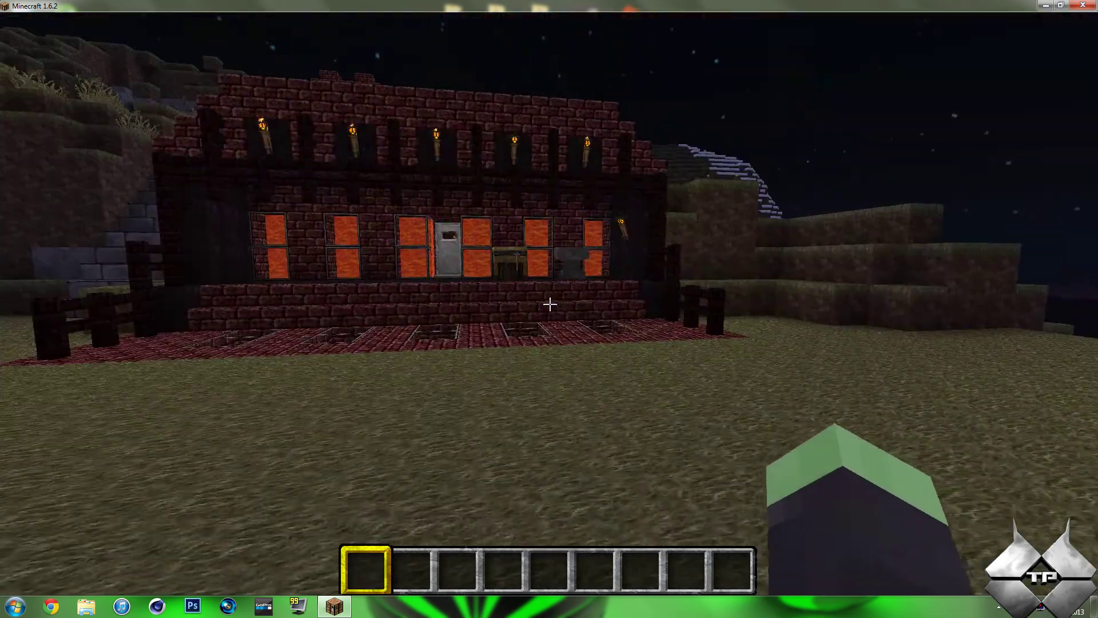
{"action": "key", "text": "w"}
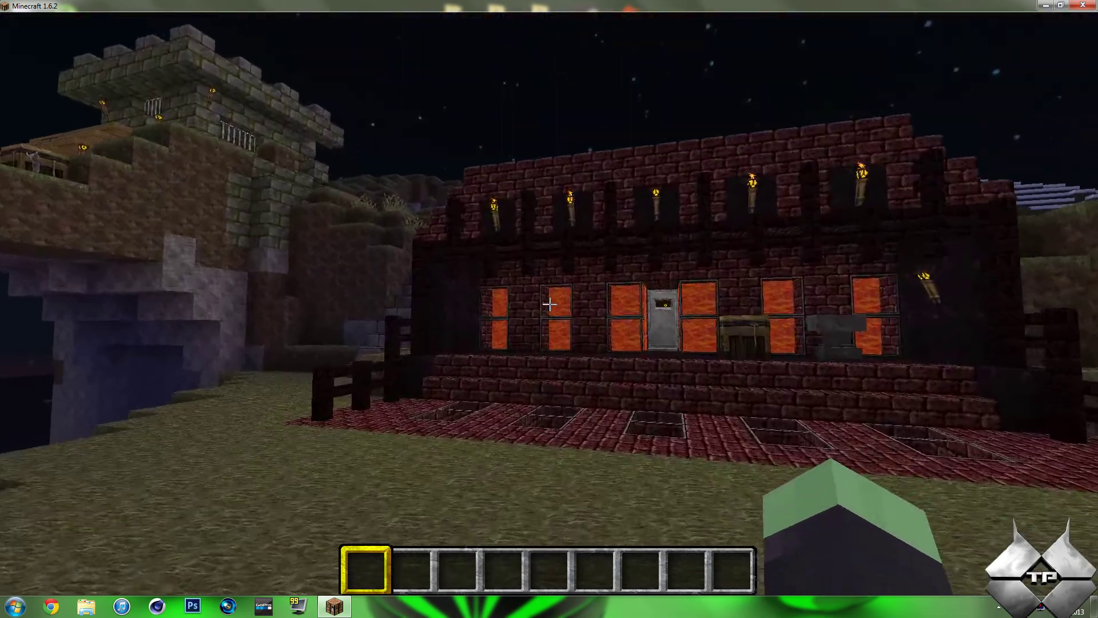
{"action": "key", "text": "w"}
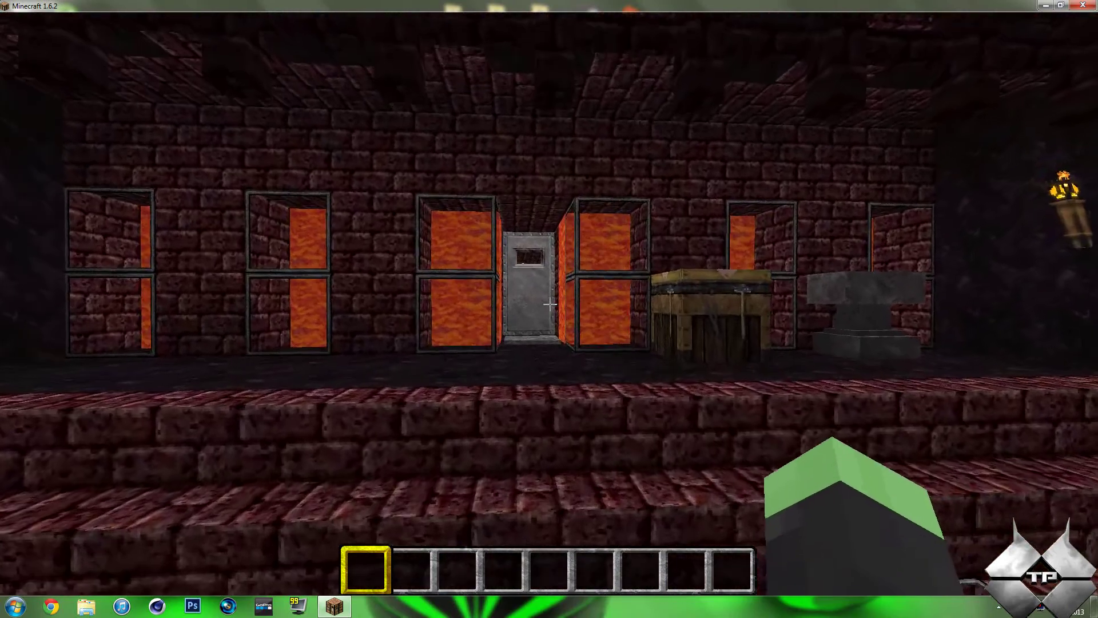
{"action": "key", "text": "s"}
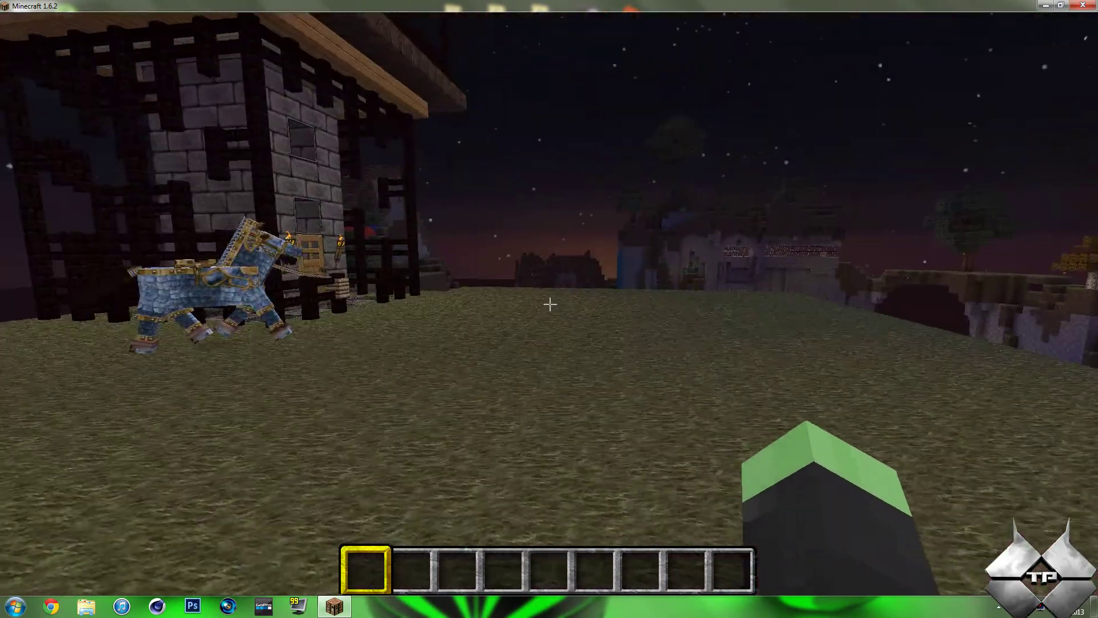
{"action": "key", "text": "w"}
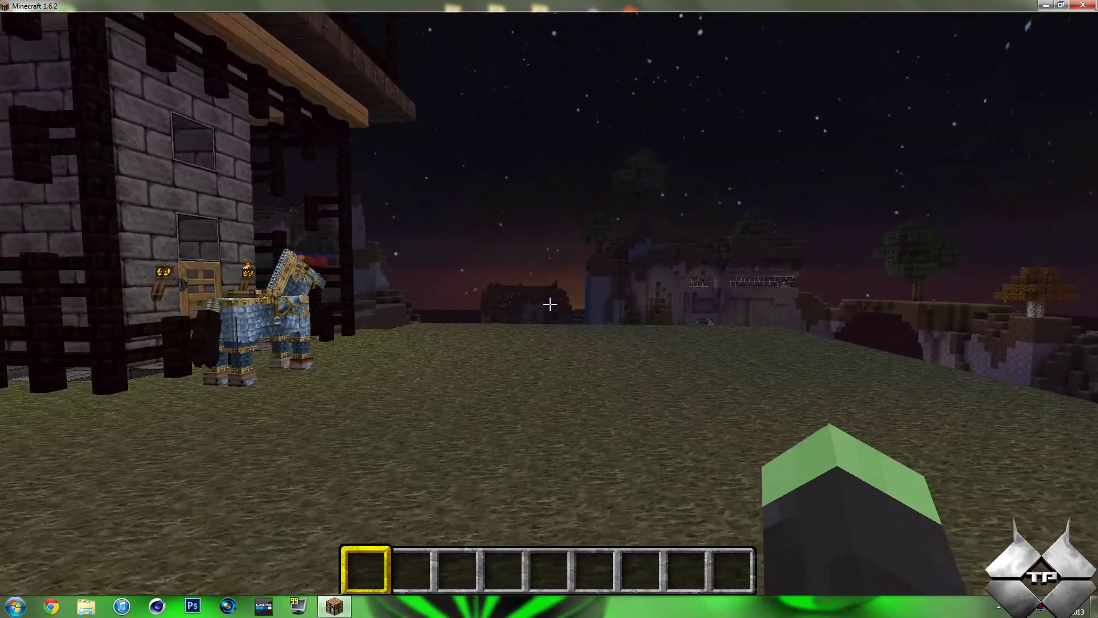
- Save and leave the world, and quit Minecraft to the desktop
{"action": "key", "text": "Escape"}
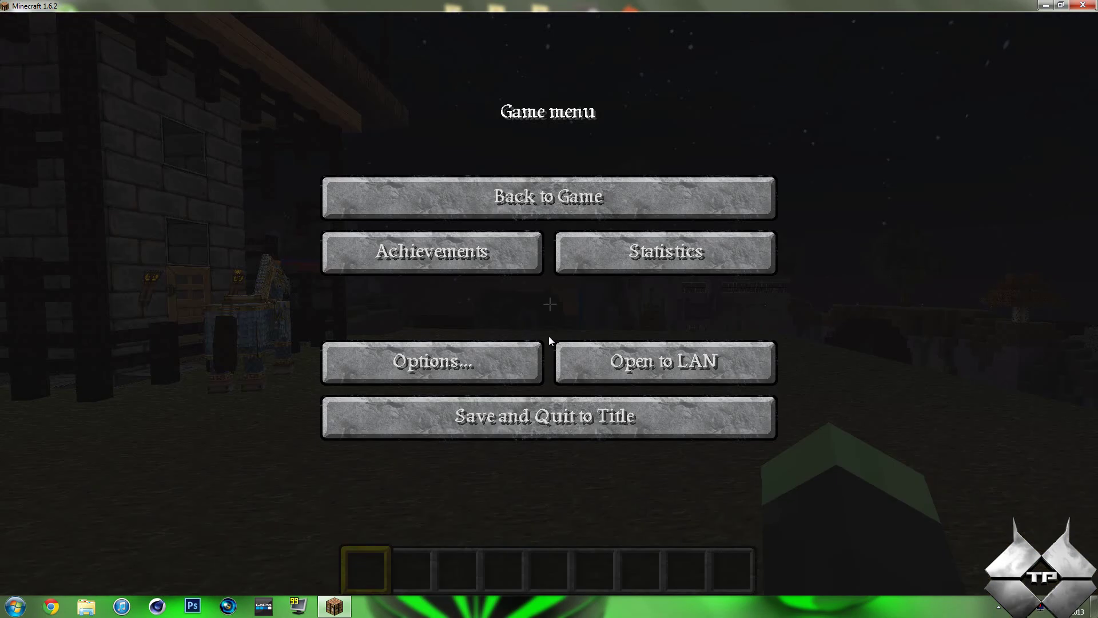
{"action": "left_click", "coordinate": [563, 410]}
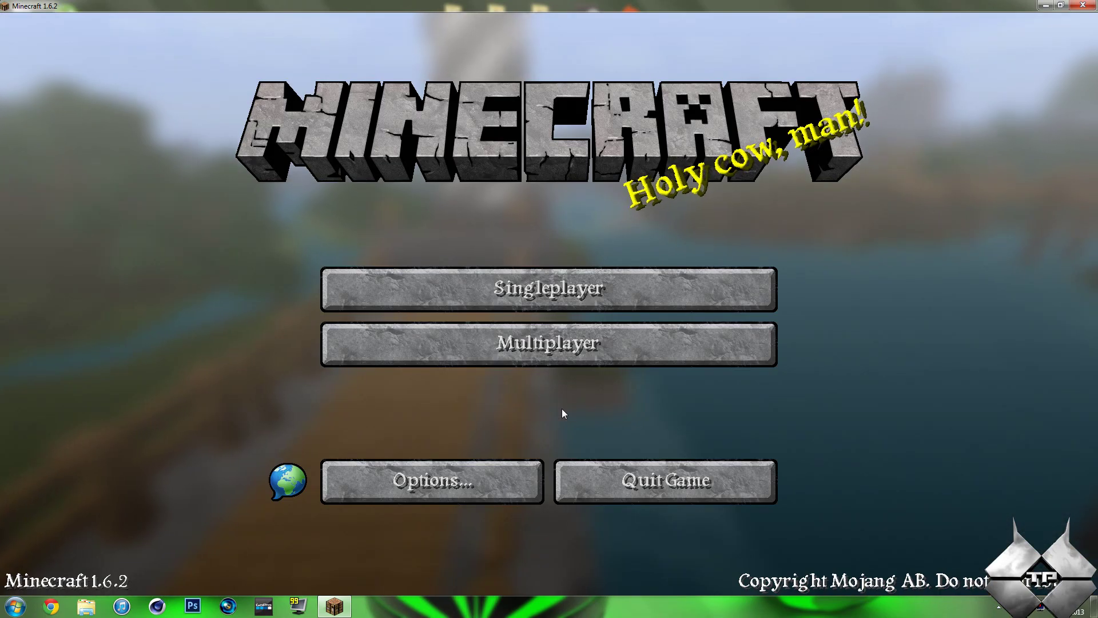
{"action": "left_click", "coordinate": [650, 487]}
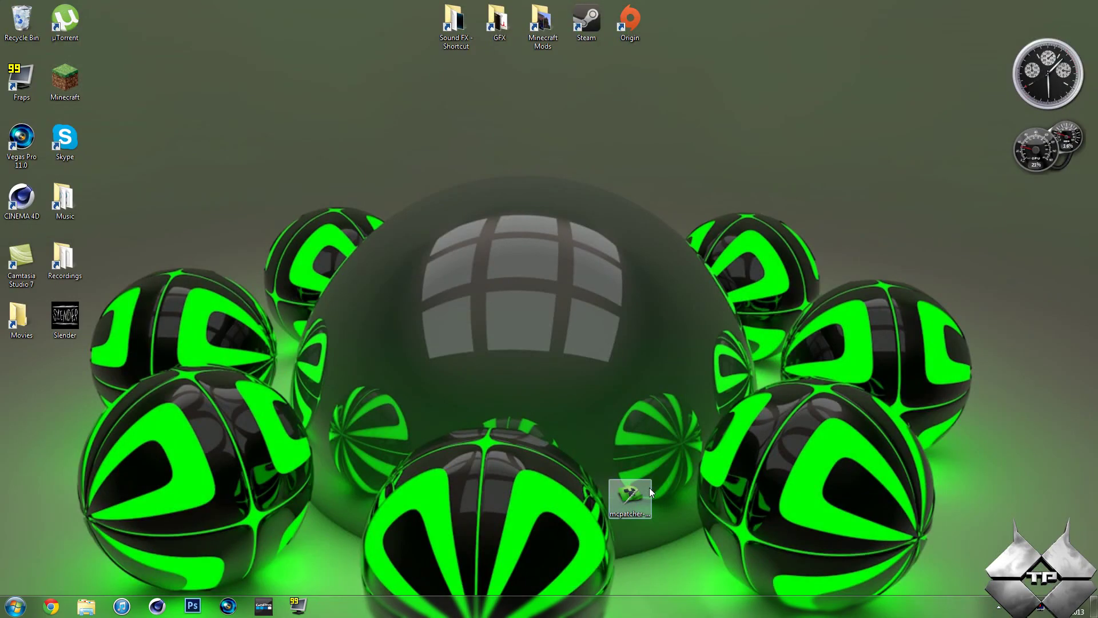